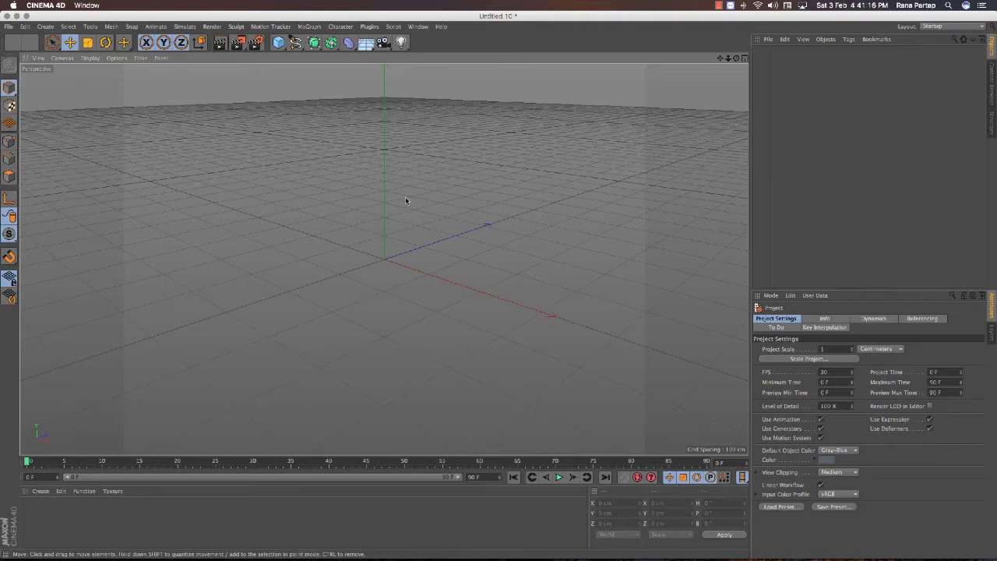
Add a cylinder with 5 cm height and 1 cm radius.
{"action": "left_click", "coordinate": [278, 42]}
{"action": "left_click", "coordinate": [478, 58]}
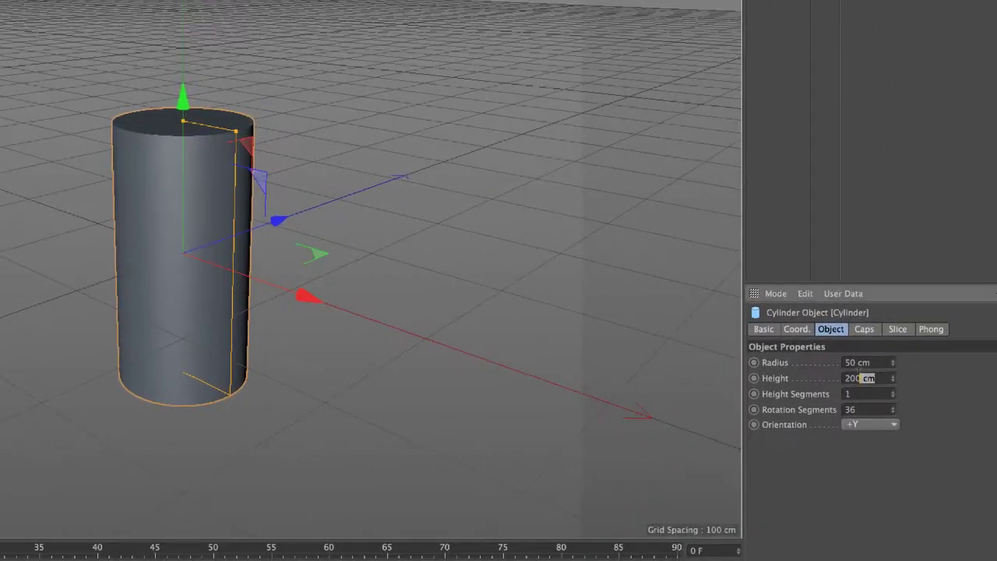
{"action": "type", "text": "5"}
{"action": "key", "text": "Return"}
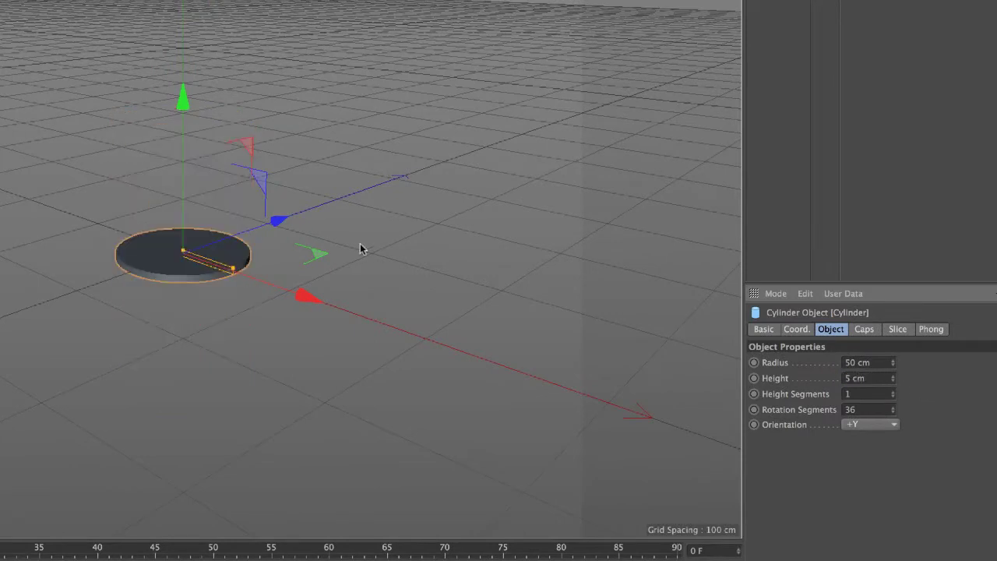
{"action": "scroll", "coordinate": [361, 245], "scroll_direction": "up", "scroll_amount": 3}
{"action": "scroll", "coordinate": [360, 244], "scroll_direction": "up", "scroll_amount": 4}
{"action": "scroll", "coordinate": [360, 245], "scroll_direction": "up", "scroll_amount": 4}
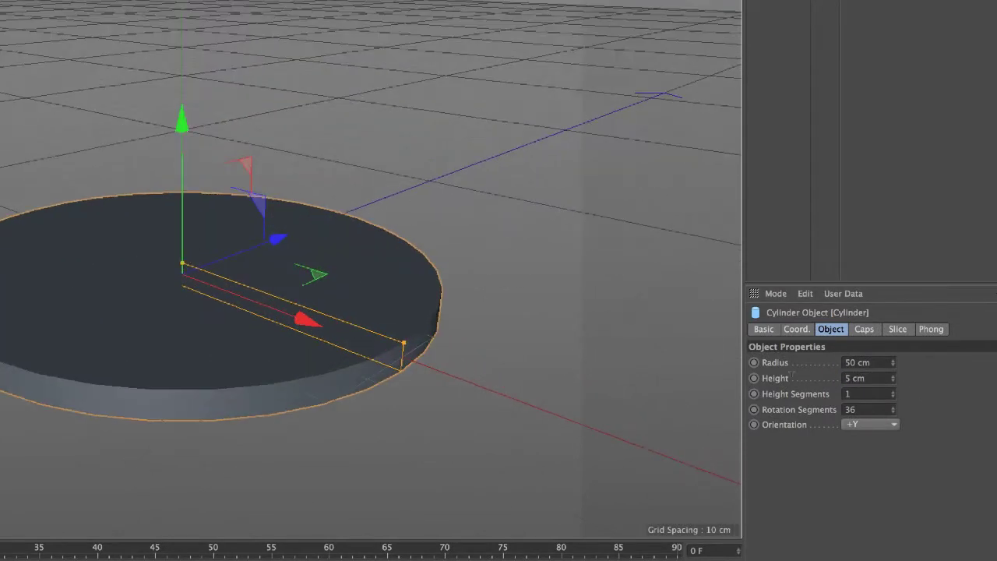
{"action": "double_click", "coordinate": [877, 362]}
{"action": "type", "text": "1"}
{"action": "key", "text": "Return"}
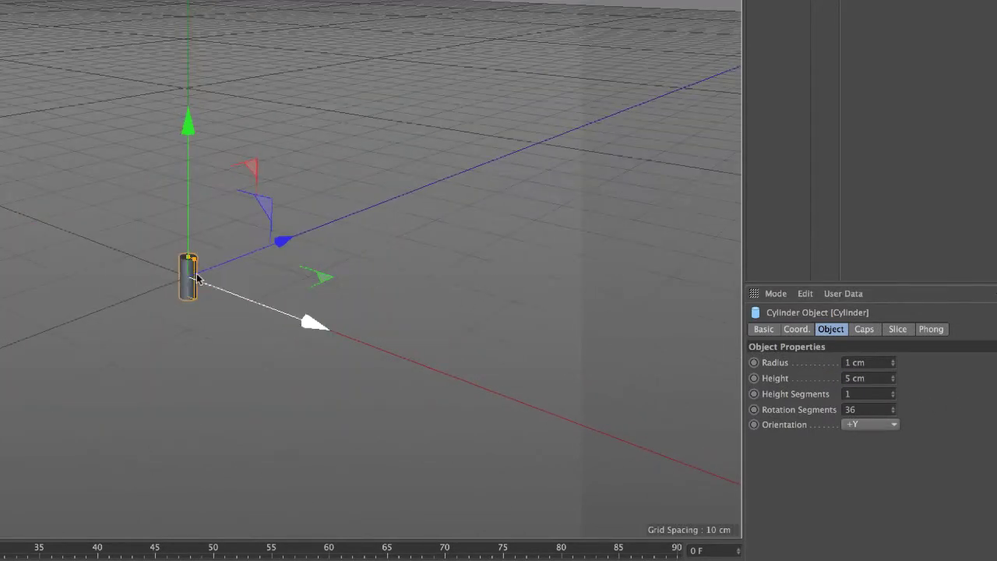
Thin the cylinder to about 0.186 cm radius and orient it along +Z.
{"action": "scroll", "coordinate": [184, 267], "scroll_direction": "up", "scroll_amount": 3}
{"action": "scroll", "coordinate": [195, 241], "scroll_direction": "up", "scroll_amount": 3}
{"action": "left_click_drag", "start_coordinate": [208, 202], "coordinate": [178, 195]}
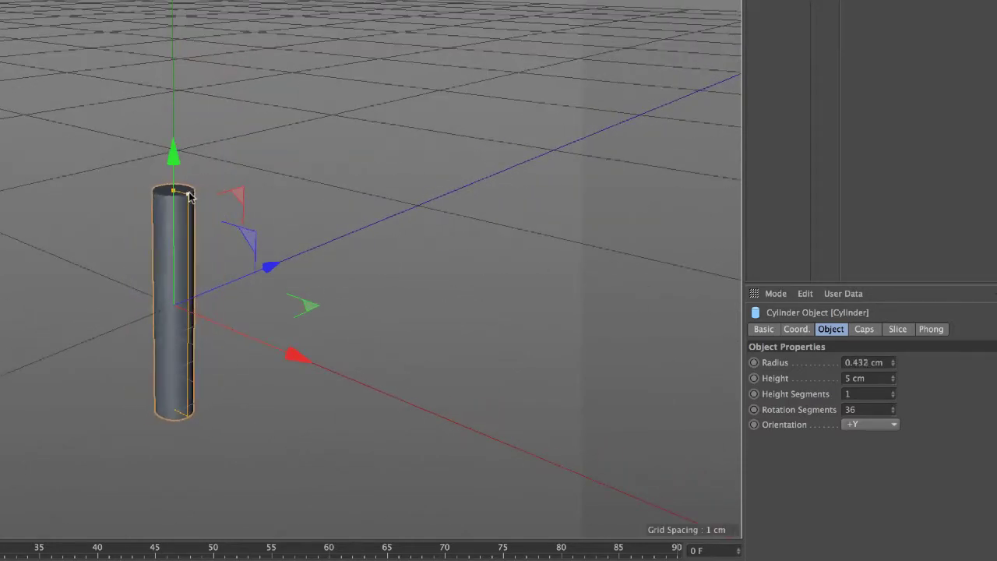
{"action": "scroll", "coordinate": [175, 233], "scroll_direction": "down", "scroll_amount": 2}
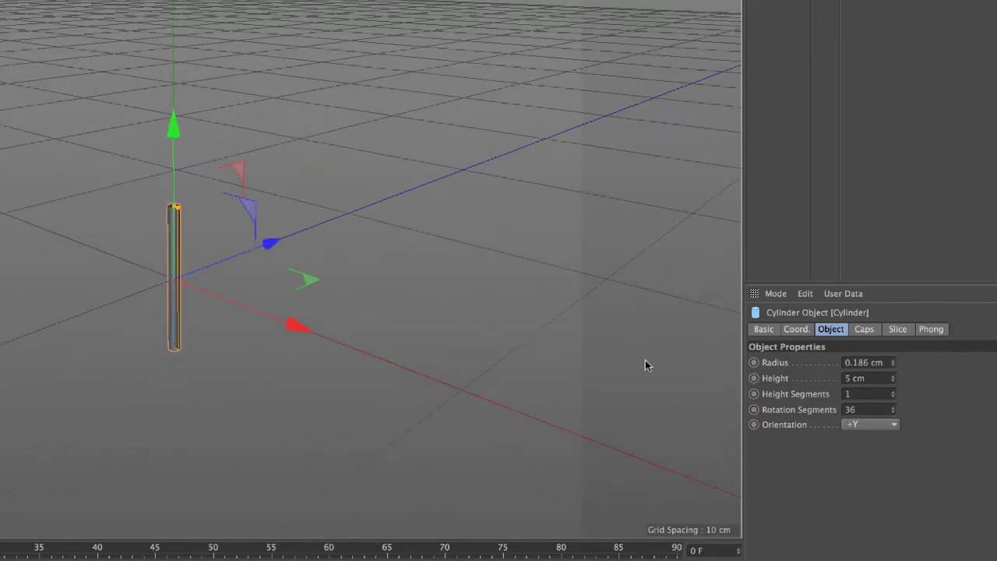
{"action": "left_click", "coordinate": [880, 423]}
{"action": "left_click", "coordinate": [865, 500]}
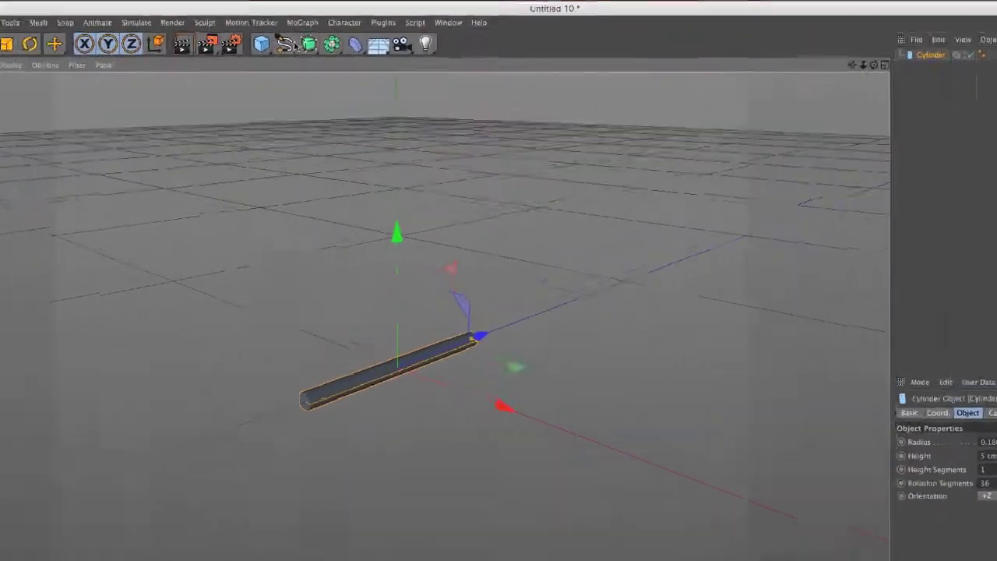
Add a MoGraph Cloner and nest the Cylinder under it.
{"action": "left_click", "coordinate": [299, 19]}
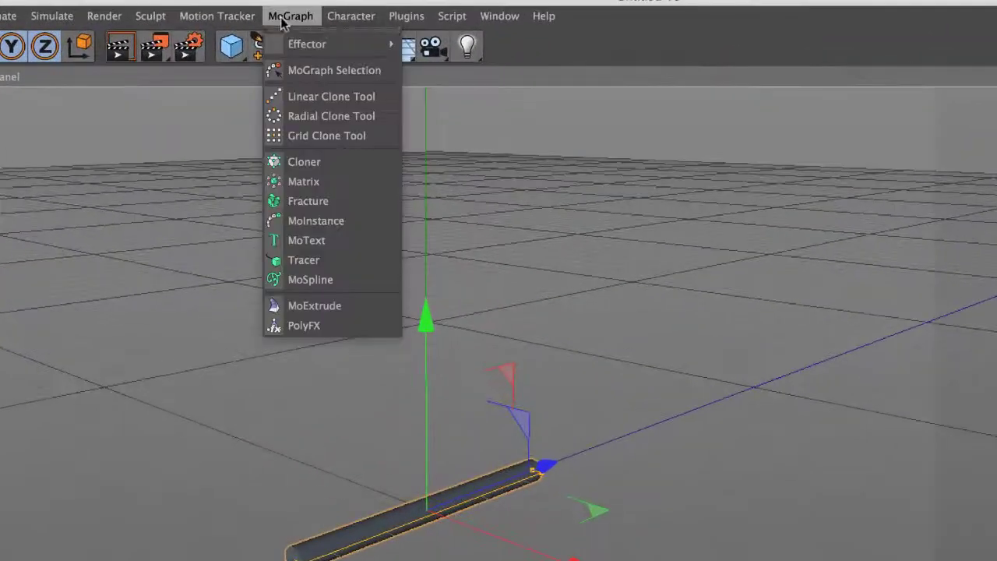
{"action": "left_click", "coordinate": [311, 161]}
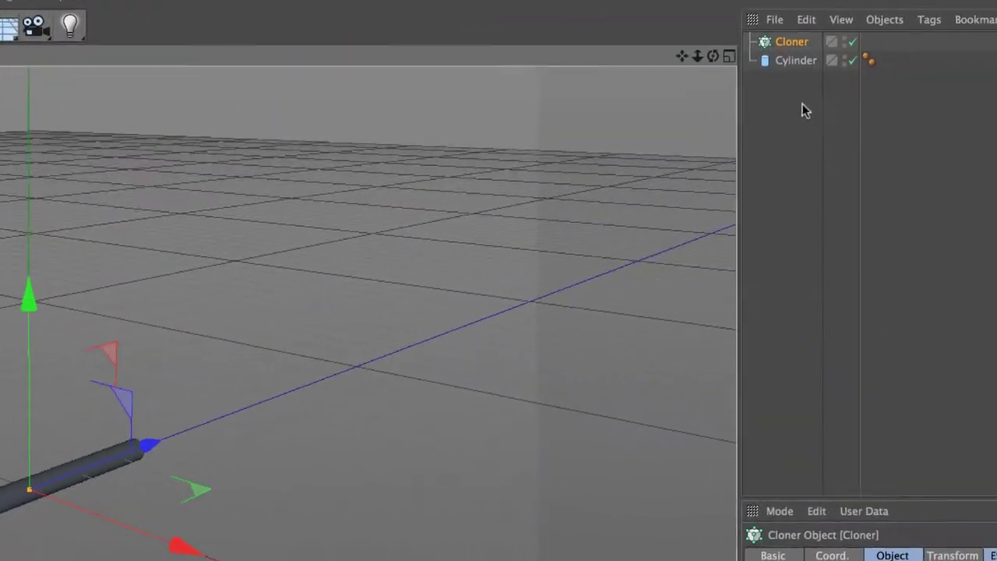
{"action": "left_click_drag", "start_coordinate": [781, 60], "coordinate": [781, 42]}
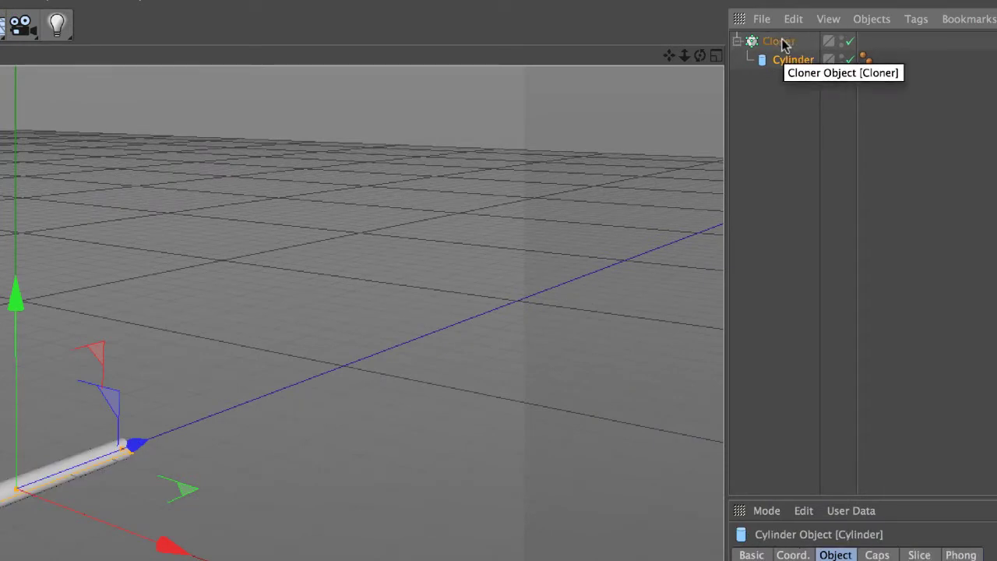
{"action": "left_click", "coordinate": [781, 43]}
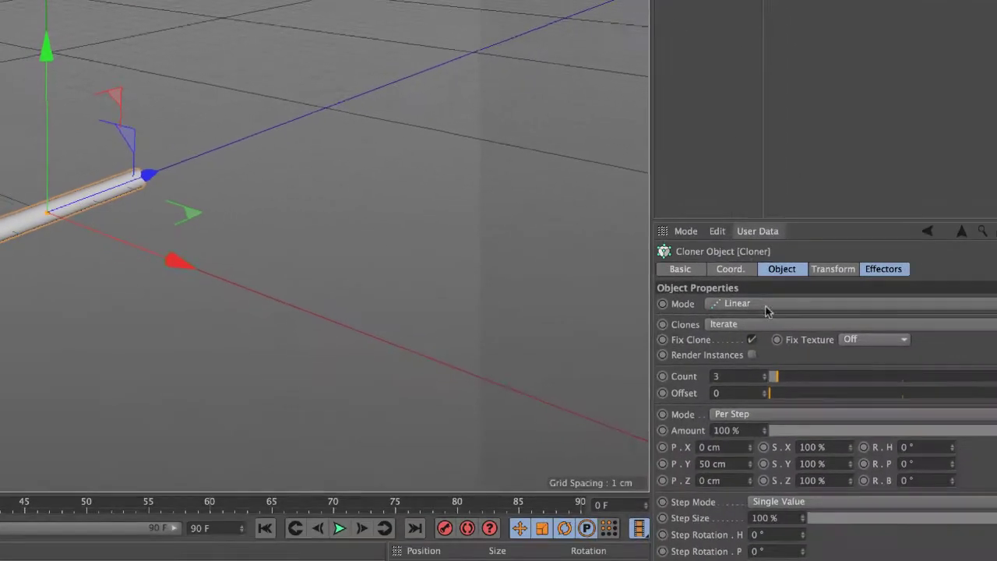
Make the Cloner a 100×100×1 Grid Array, 100 cm wide and tall, and render a preview.
{"action": "left_click", "coordinate": [766, 305]}
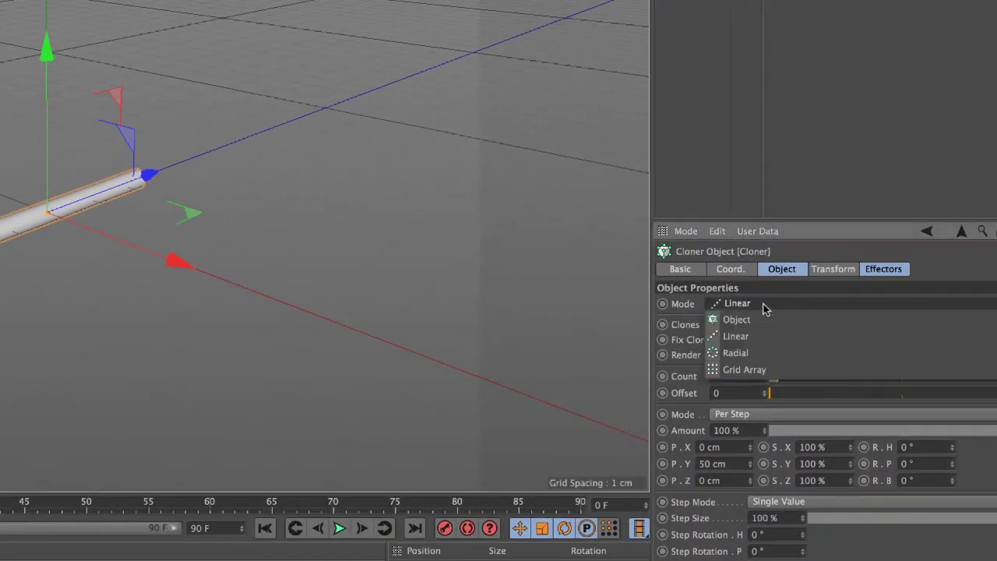
{"action": "left_click", "coordinate": [755, 369]}
{"action": "type", "text": "100"}
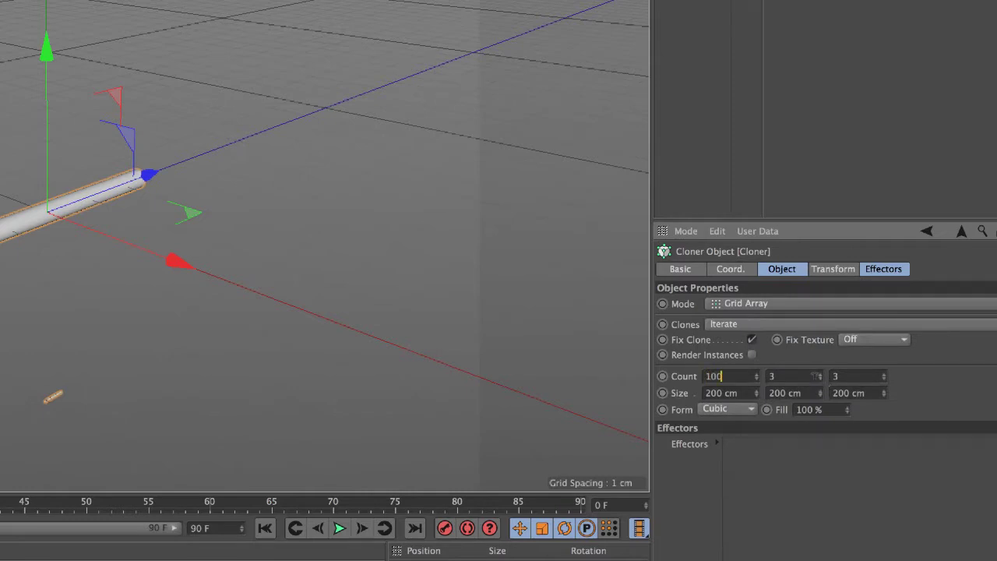
{"action": "type", "text": "1"}
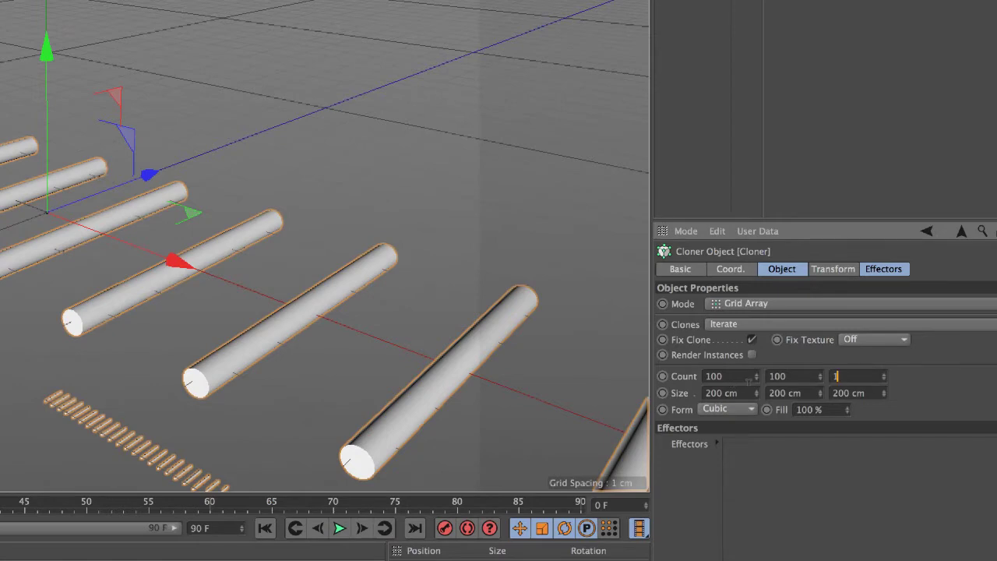
{"action": "key", "text": "Return"}
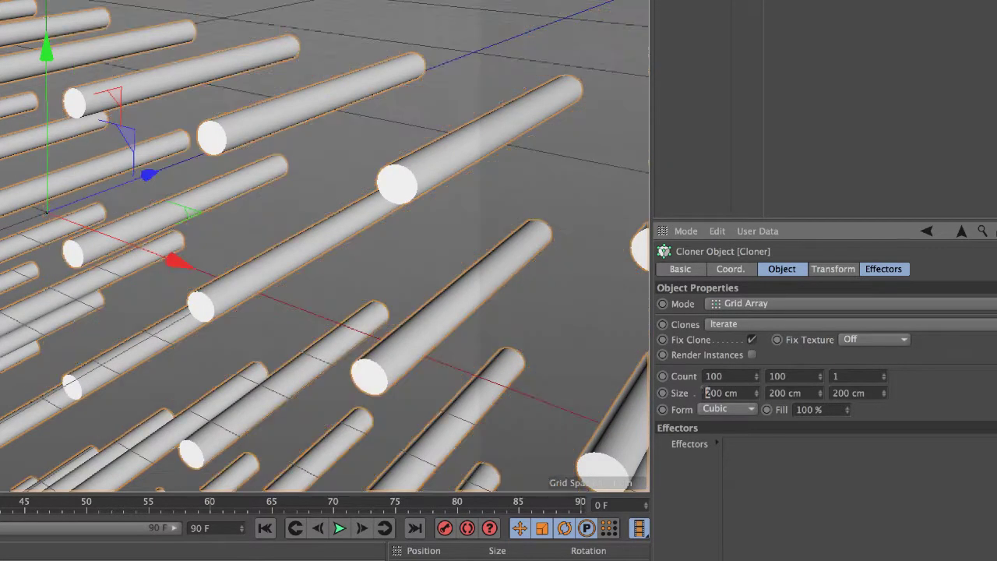
{"action": "left_click", "coordinate": [771, 392]}
{"action": "type", "text": "100"}
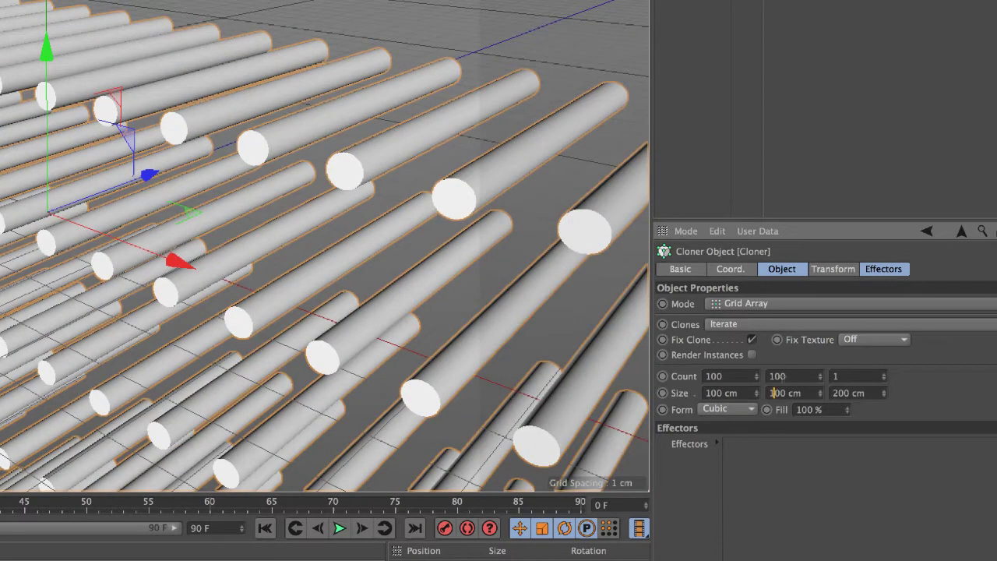
{"action": "key", "text": "Return"}
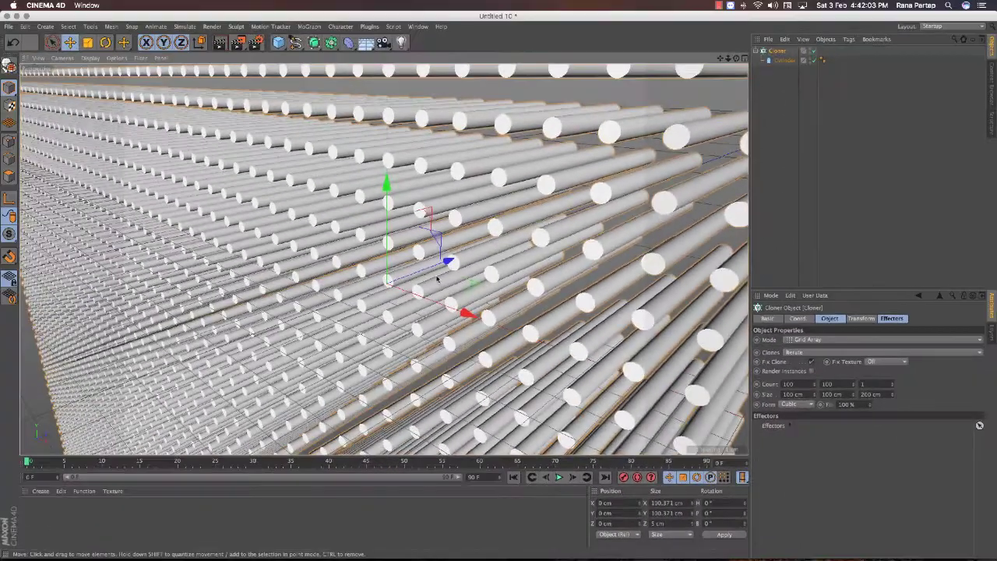
{"action": "left_click_drag", "start_coordinate": [728, 58], "coordinate": [729, 61]}
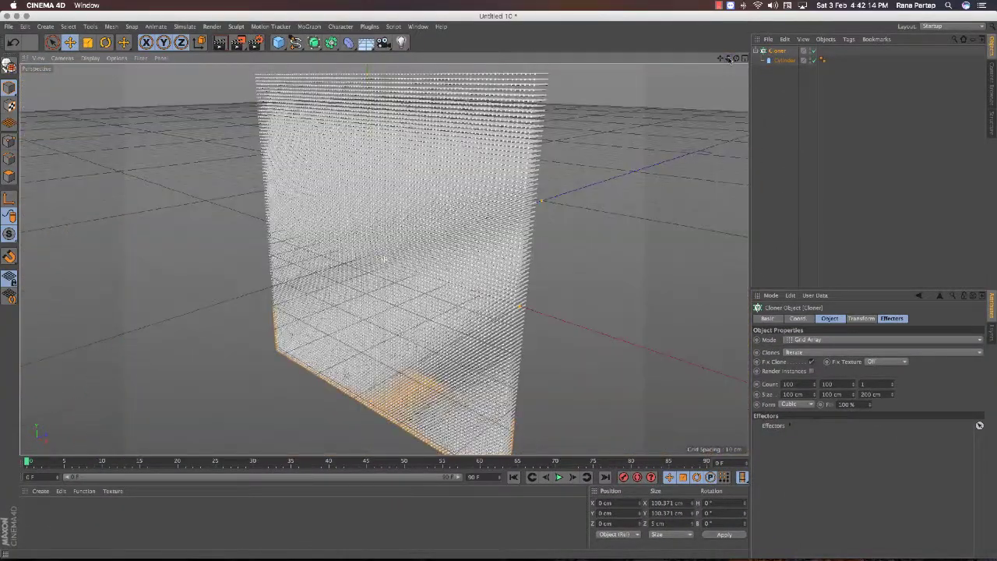
{"action": "left_click", "coordinate": [221, 43]}
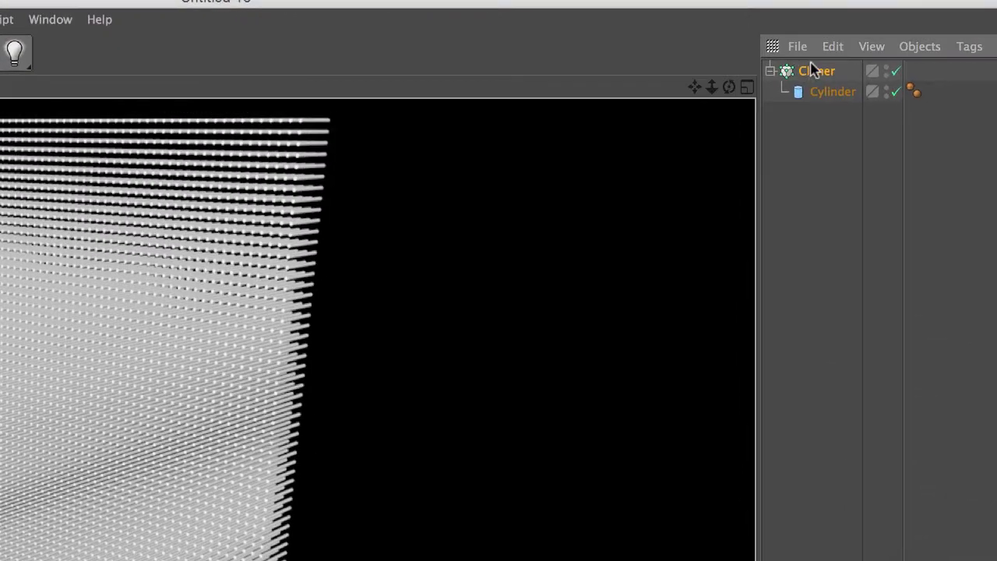
With the Cloner selected, add a MoGraph Shader effector.
{"action": "left_click", "coordinate": [775, 50]}
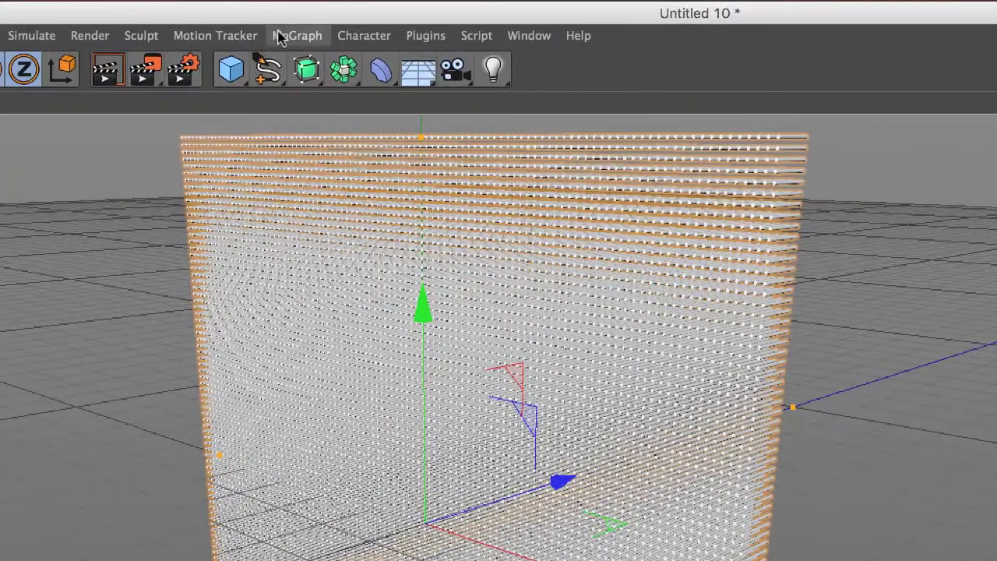
{"action": "left_click", "coordinate": [287, 36]}
{"action": "mouse_move", "coordinate": [315, 66]}
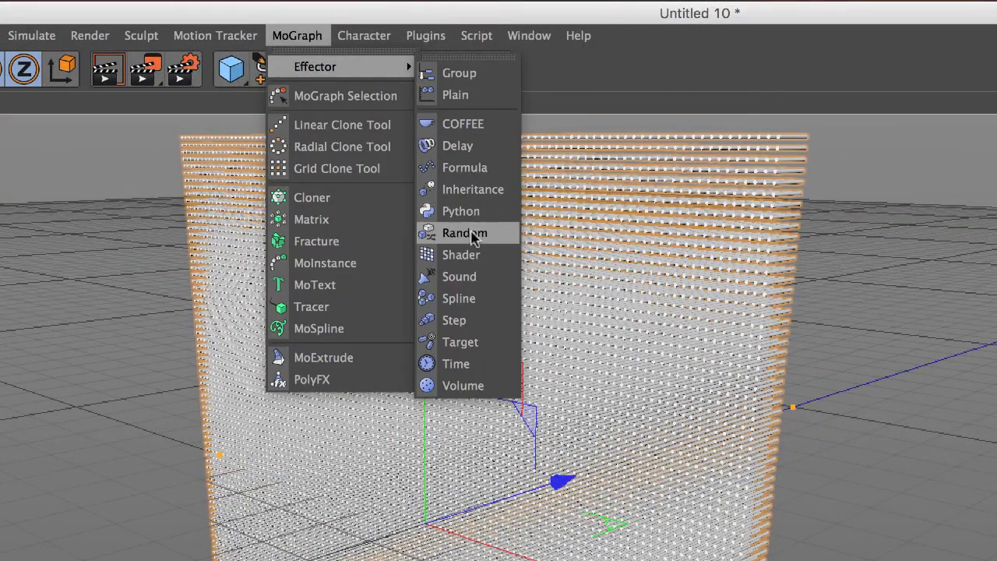
{"action": "left_click", "coordinate": [476, 257]}
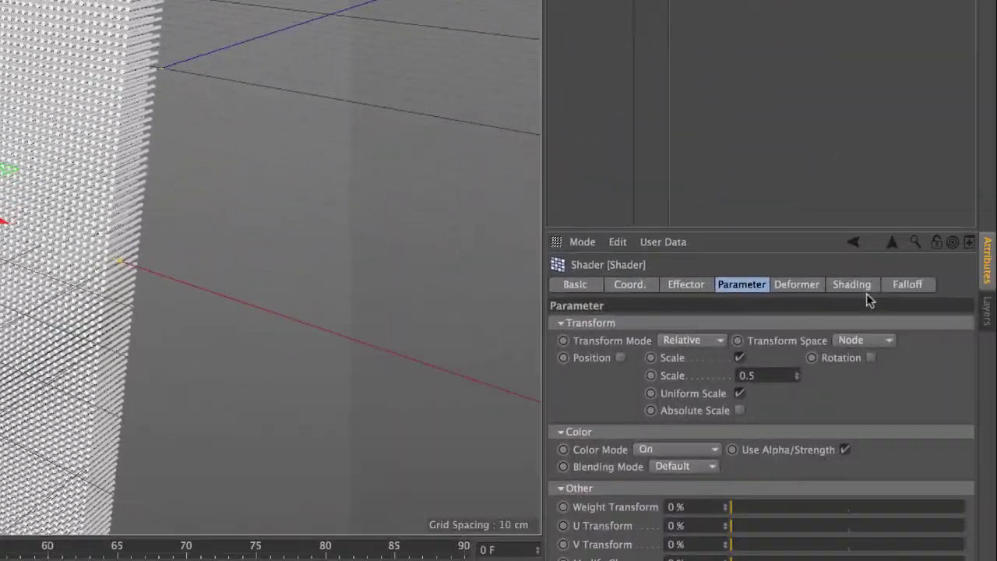
Load logo2.png as the Shader effector's image without copying it into the project.
{"action": "left_click", "coordinate": [865, 289]}
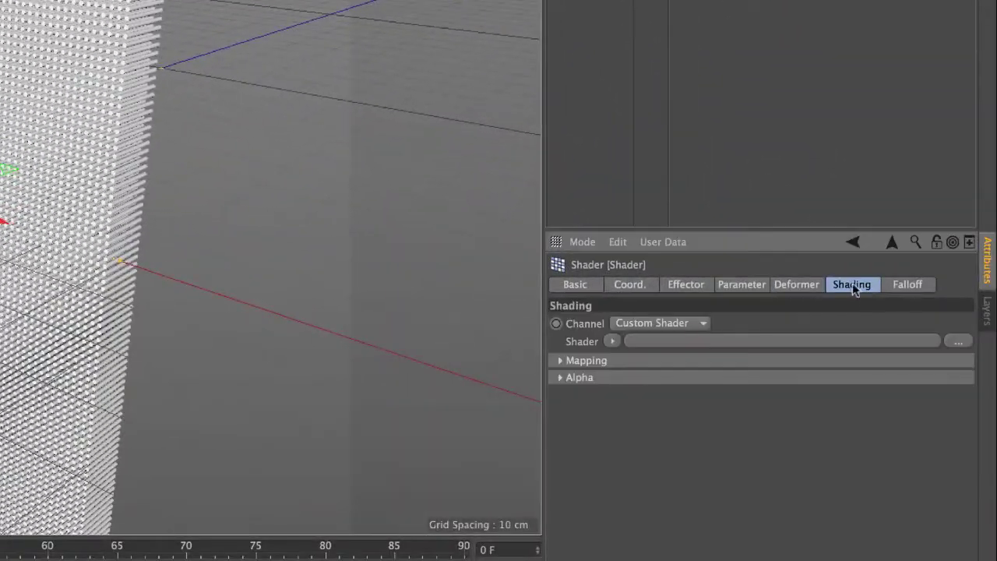
{"action": "left_click", "coordinate": [959, 343]}
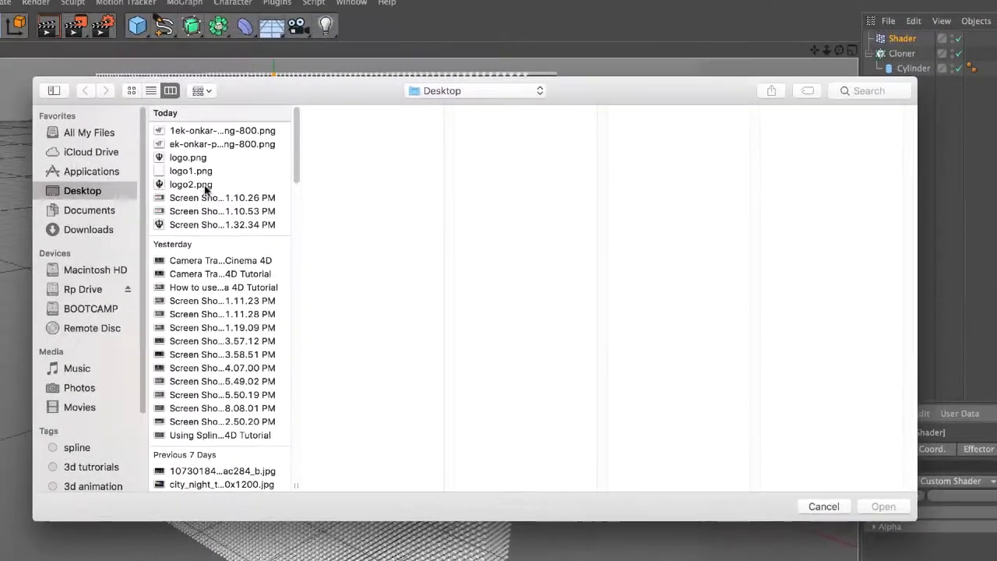
{"action": "left_click", "coordinate": [187, 185]}
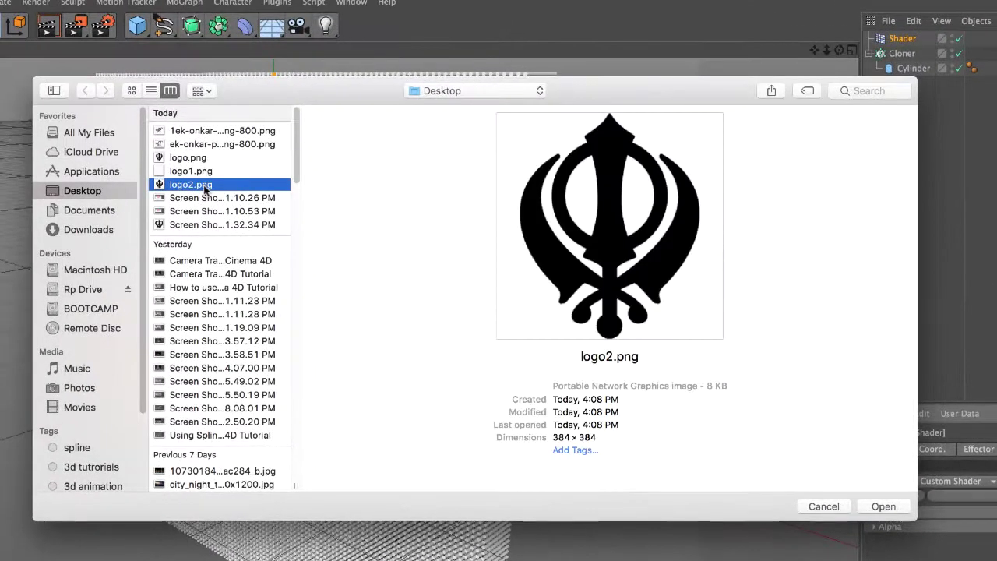
{"action": "left_click", "coordinate": [879, 506]}
{"action": "left_click", "coordinate": [519, 249]}
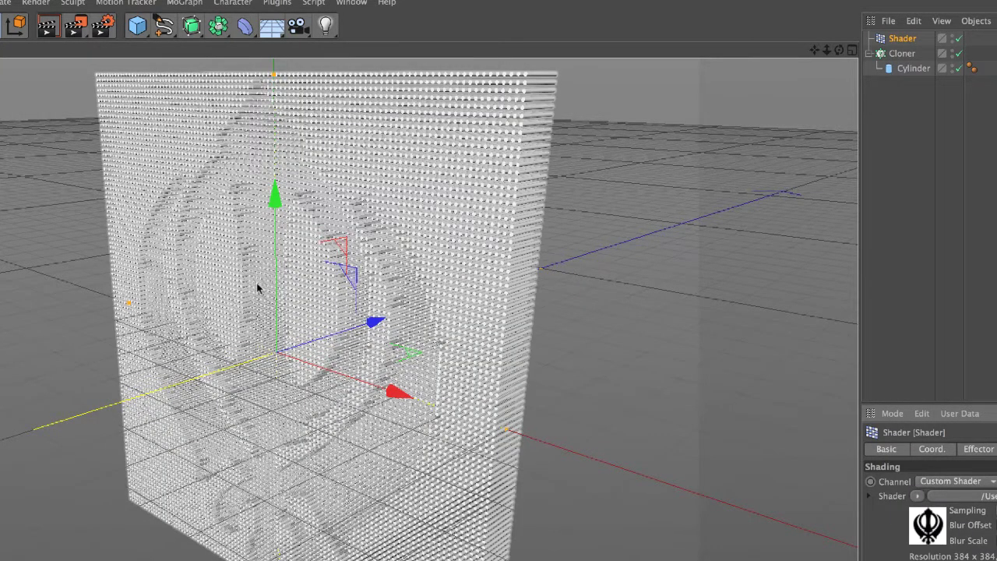
{"action": "scroll", "coordinate": [257, 284], "scroll_direction": "up", "scroll_amount": 3}
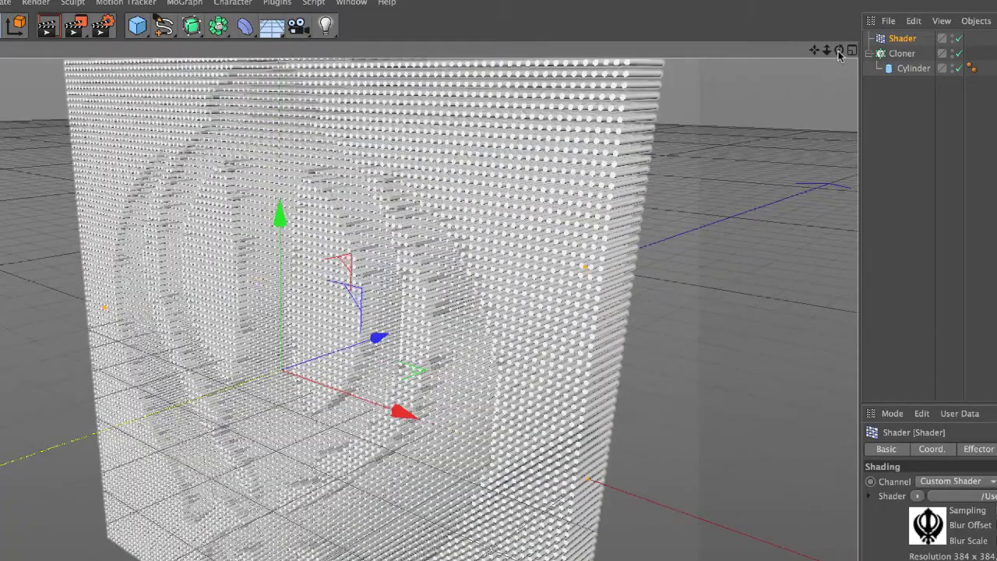
{"action": "mouse_move", "coordinate": [839, 51]}
{"action": "left_mouse_down"}
{"action": "mouse_move", "coordinate": [748, 56]}
{"action": "mouse_move", "coordinate": [831, 56]}
{"action": "left_mouse_up"}
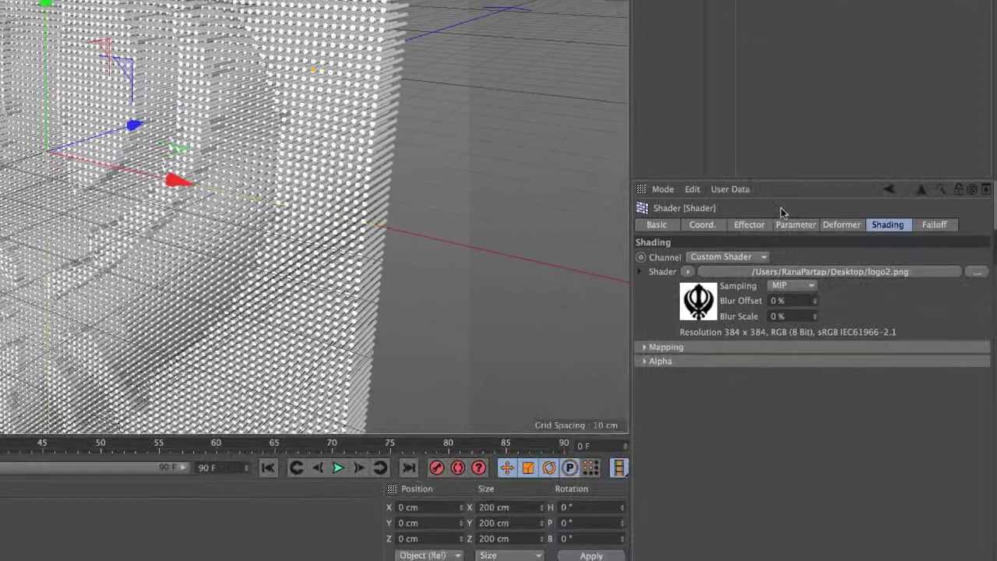
In the Shader's Parameter tab, disable Scale, enable Position and set P.Z to 20 cm.
{"action": "left_click", "coordinate": [759, 225]}
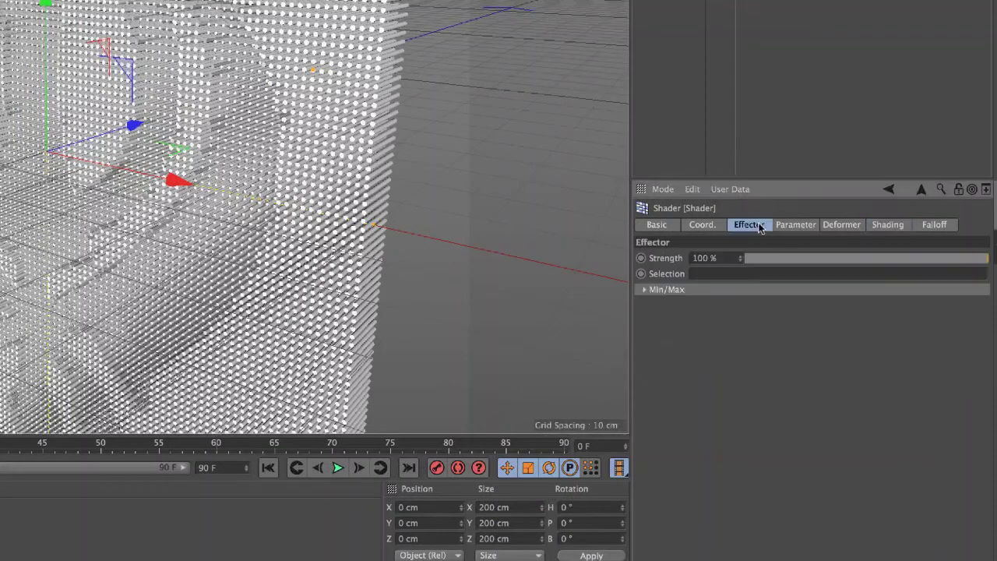
{"action": "left_click", "coordinate": [797, 226]}
{"action": "left_click", "coordinate": [793, 286]}
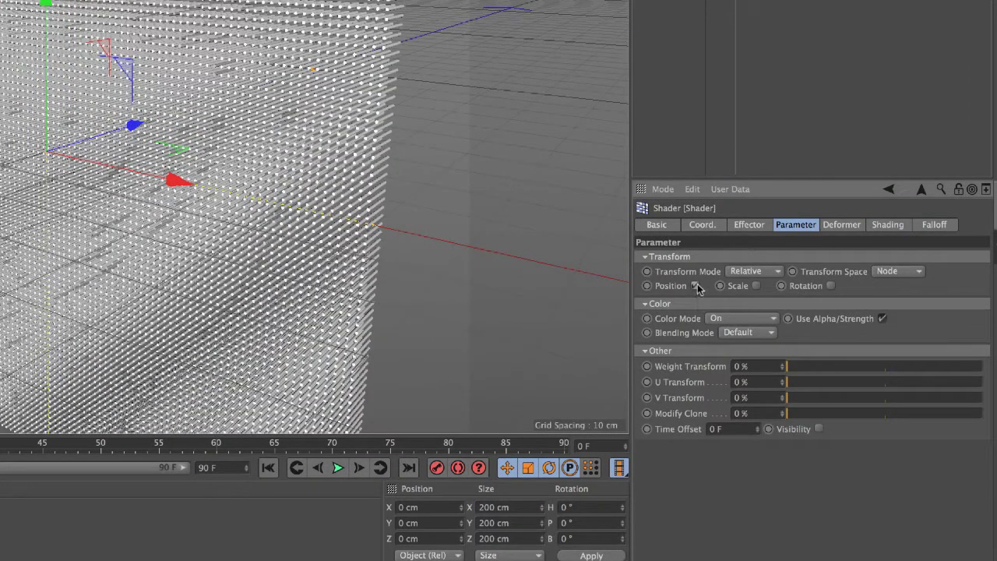
{"action": "left_click", "coordinate": [695, 286]}
{"action": "type", "text": "20"}
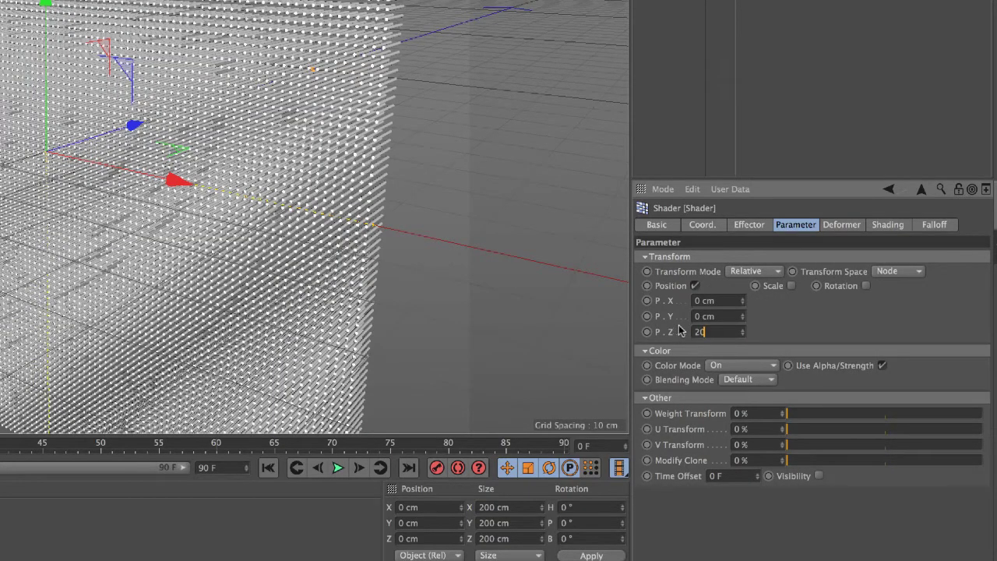
{"action": "key", "text": "Return"}
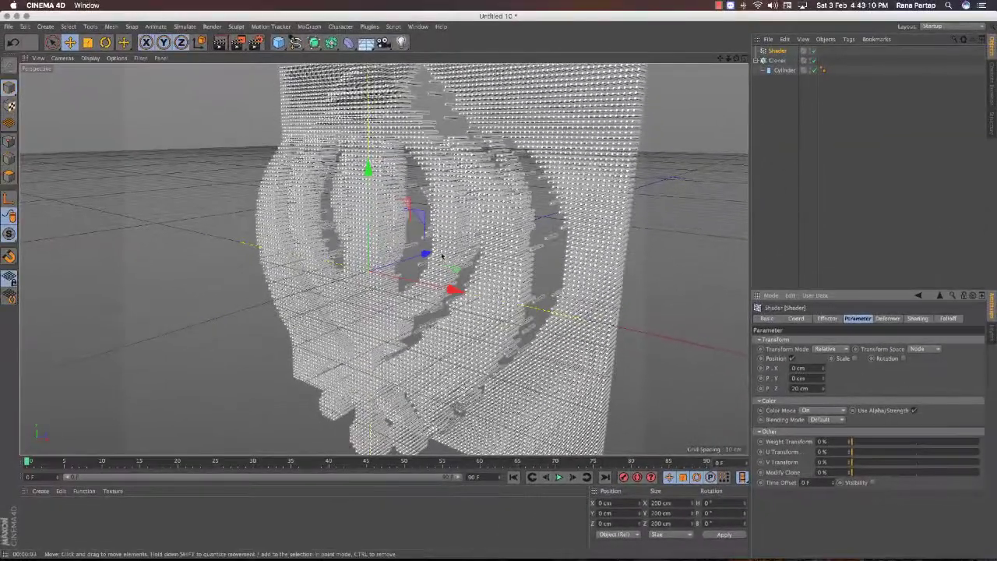
{"action": "left_click_drag", "start_coordinate": [737, 58], "coordinate": [771, 71]}
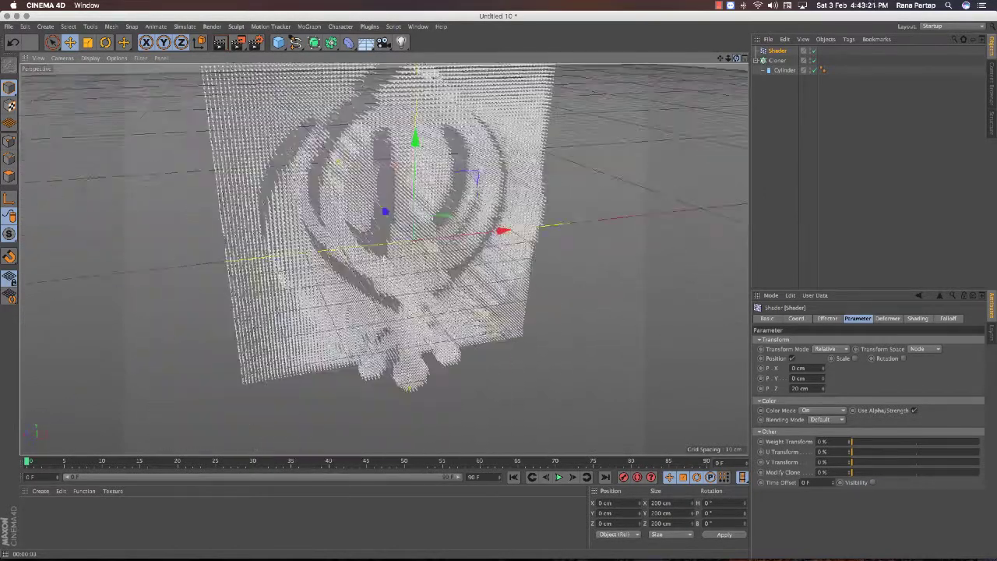
{"action": "left_click_drag", "start_coordinate": [737, 58], "coordinate": [738, 59]}
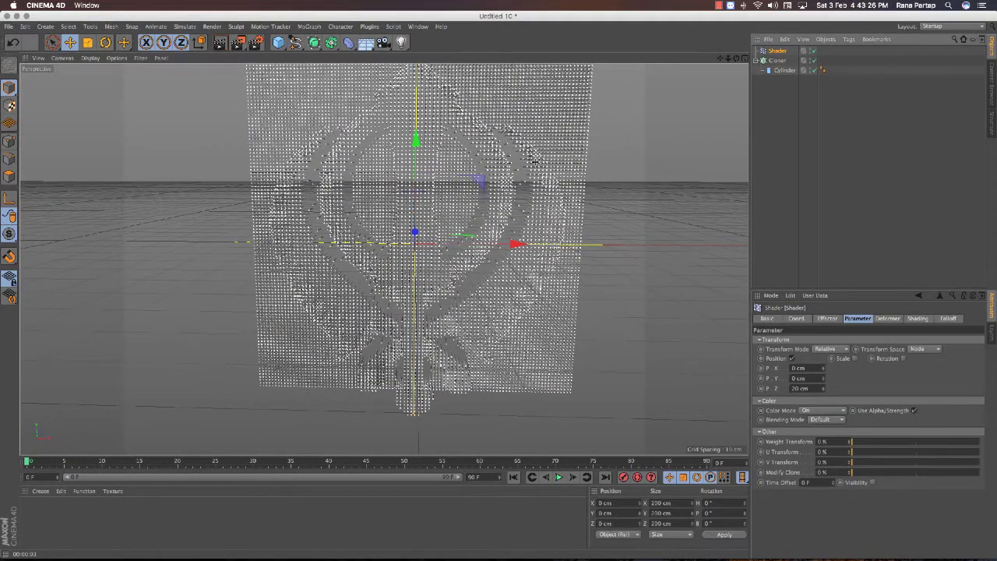
{"action": "scroll", "coordinate": [436, 194], "scroll_direction": "up", "scroll_amount": 2}
{"action": "scroll", "coordinate": [435, 193], "scroll_direction": "up", "scroll_amount": 2}
{"action": "scroll", "coordinate": [432, 193], "scroll_direction": "up", "scroll_amount": 3}
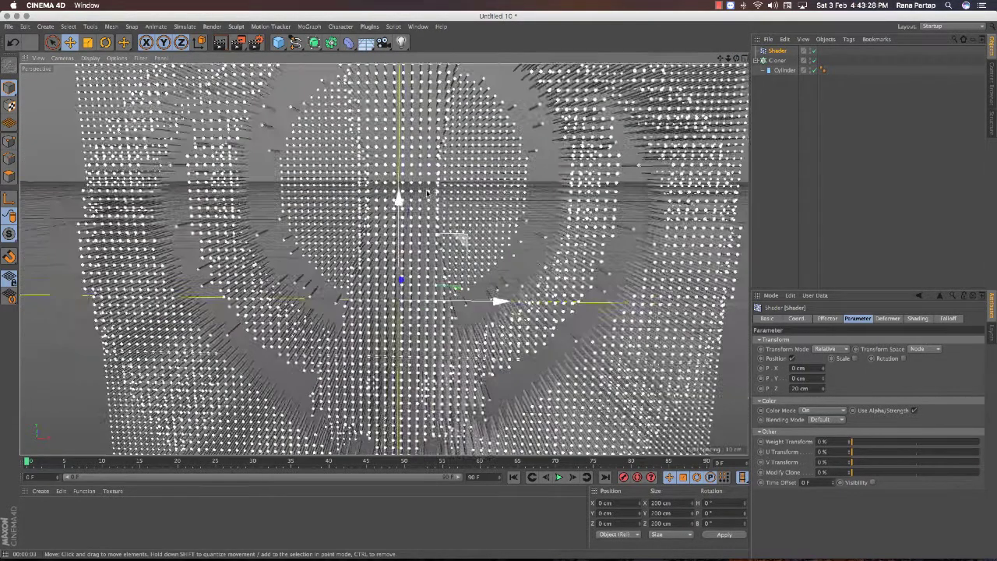
{"action": "scroll", "coordinate": [427, 191], "scroll_direction": "up", "scroll_amount": 2}
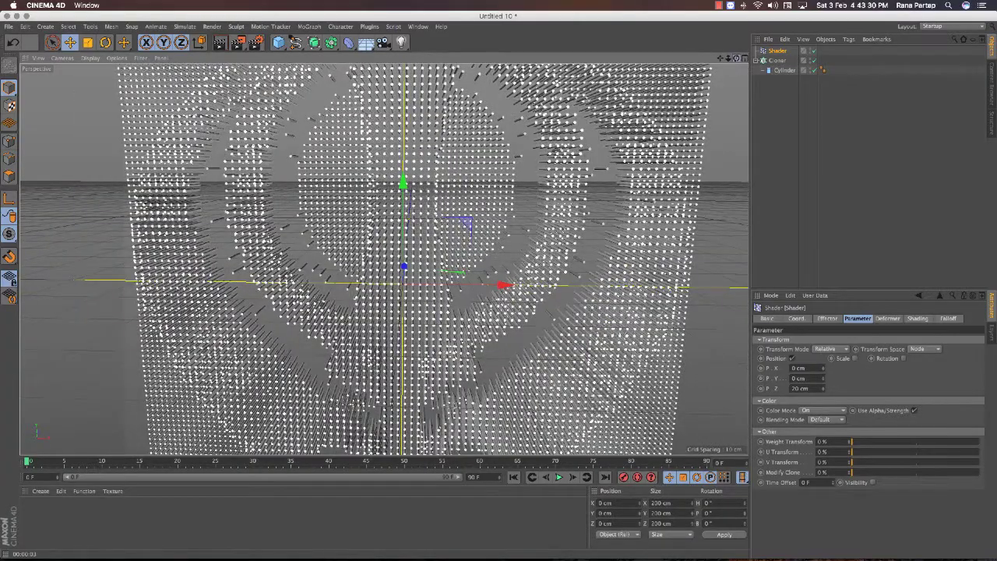
Copy-paste the Cloner alone to create Cloner.1, undoing an accidental Shader duplicate.
{"action": "left_click_drag", "start_coordinate": [736, 58], "coordinate": [724, 59]}
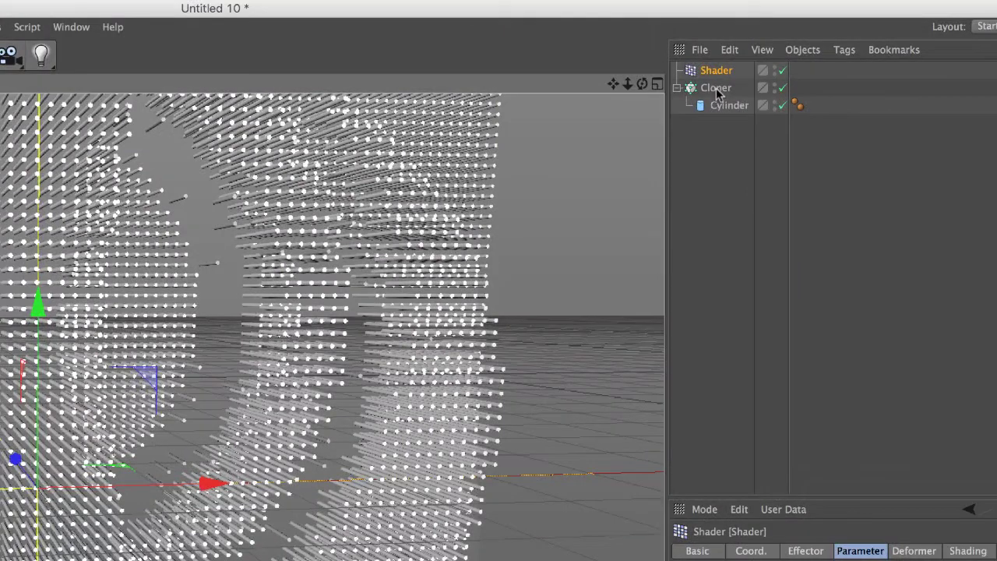
{"action": "left_click", "coordinate": [715, 88], "text": "ctrl"}
{"action": "left_click_drag", "start_coordinate": [715, 88], "coordinate": [711, 146], "text": "ctrl"}
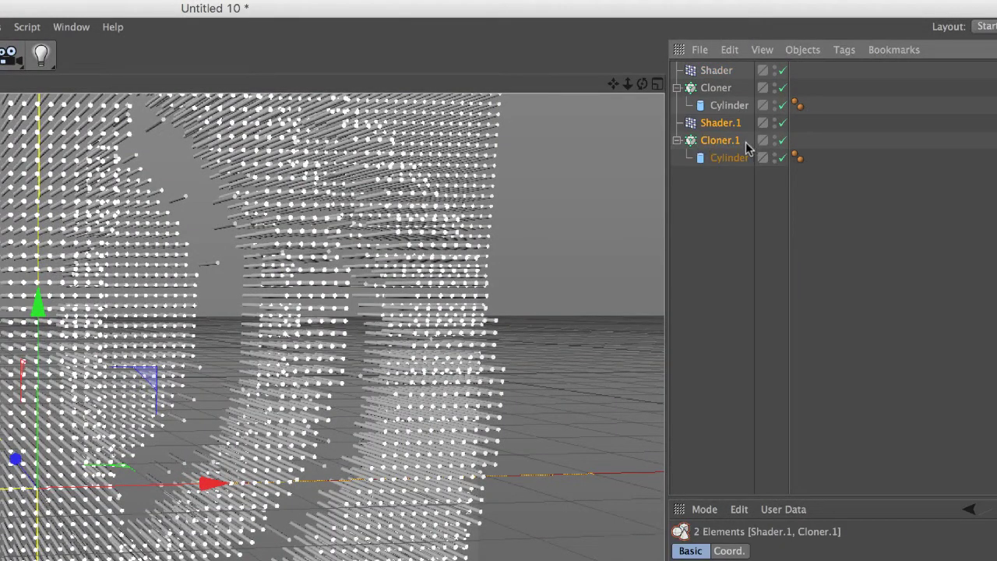
{"action": "key", "text": "ctrl+z"}
{"action": "left_click", "coordinate": [717, 88]}
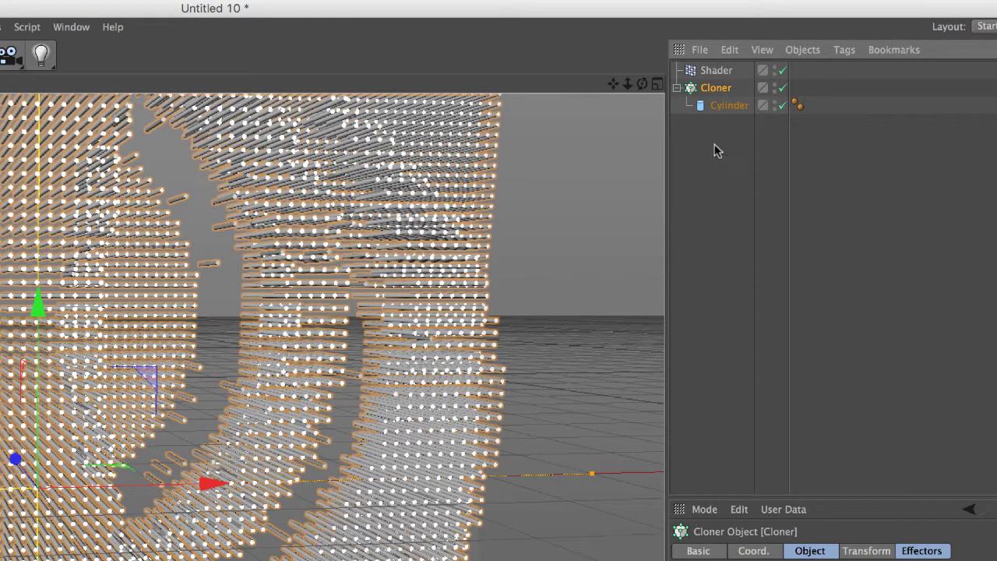
{"action": "key", "text": "ctrl+c"}
{"action": "key", "text": "ctrl+v"}
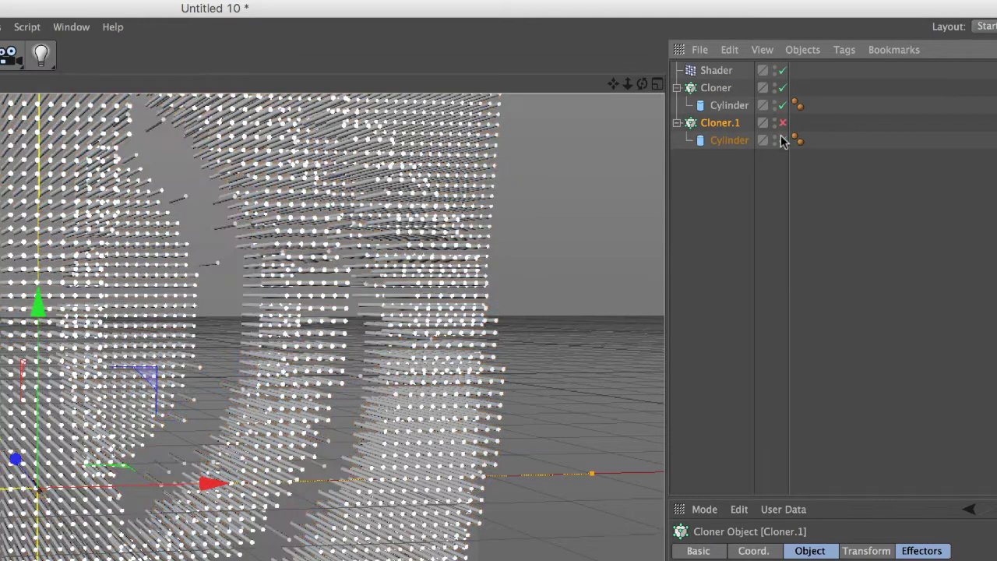
{"action": "left_click", "coordinate": [714, 87]}
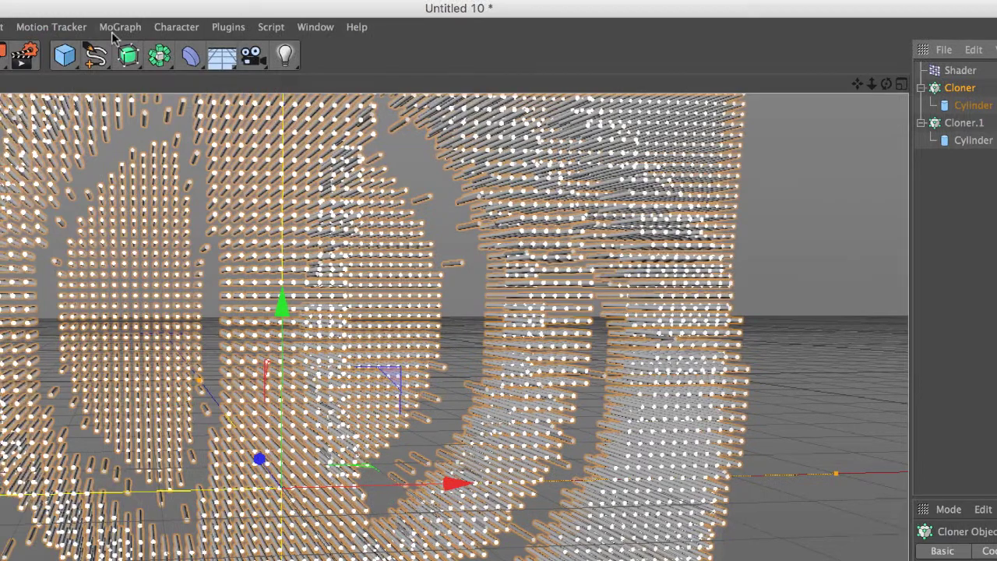
Add a Random effector and set its P.X and P.Y randomization to 0 cm.
{"action": "left_click", "coordinate": [120, 27]}
{"action": "mouse_move", "coordinate": [135, 53]}
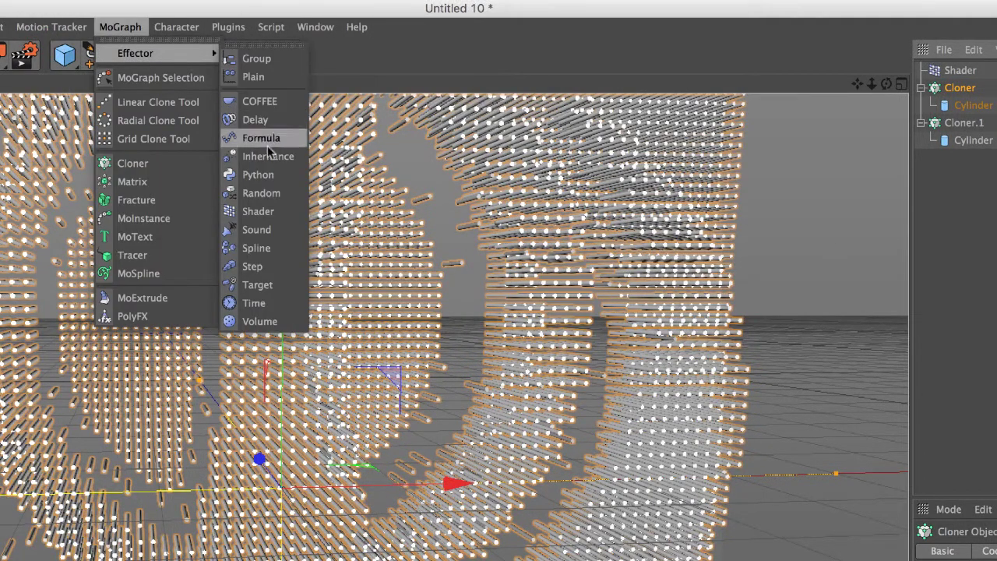
{"action": "left_click", "coordinate": [268, 193]}
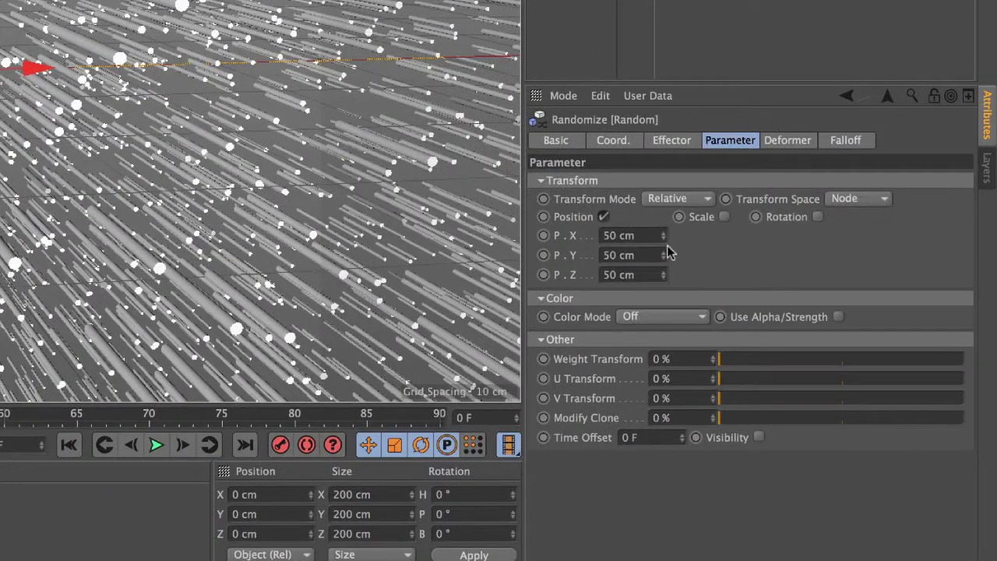
{"action": "left_click", "coordinate": [619, 235]}
{"action": "type", "text": "0"}
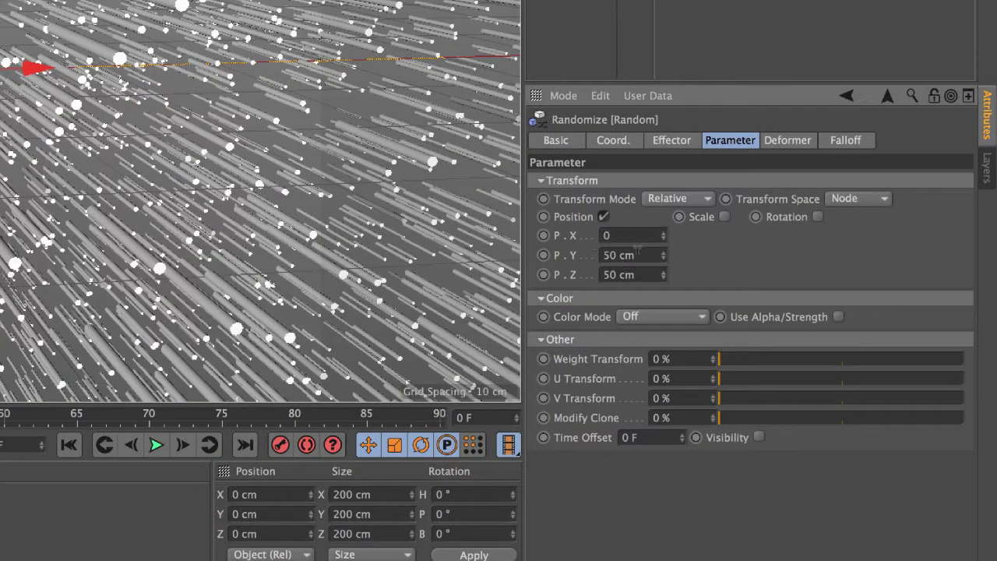
{"action": "left_click", "coordinate": [635, 254]}
{"action": "type", "text": "0"}
{"action": "type", "text": "0"}
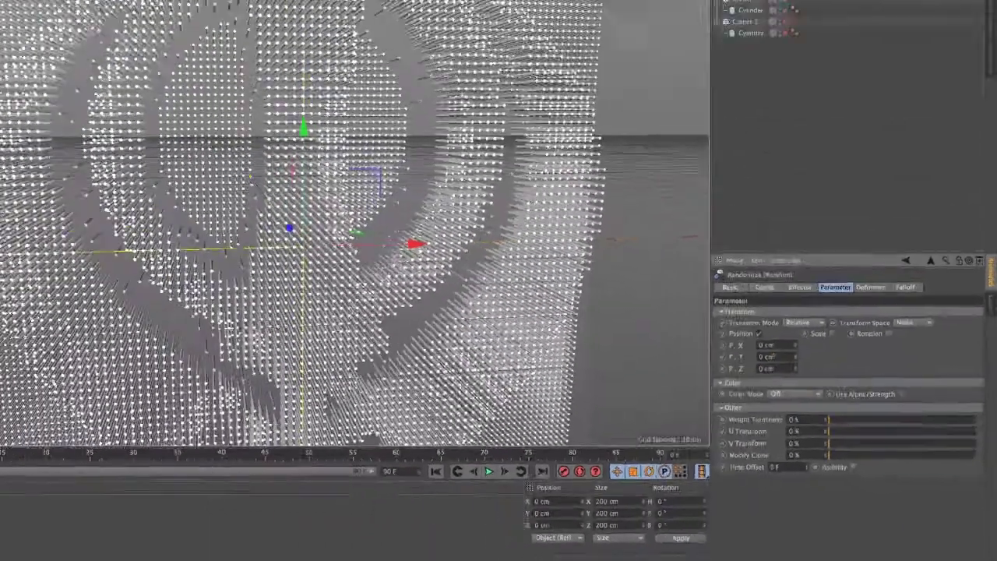
{"action": "key", "text": "Return"}
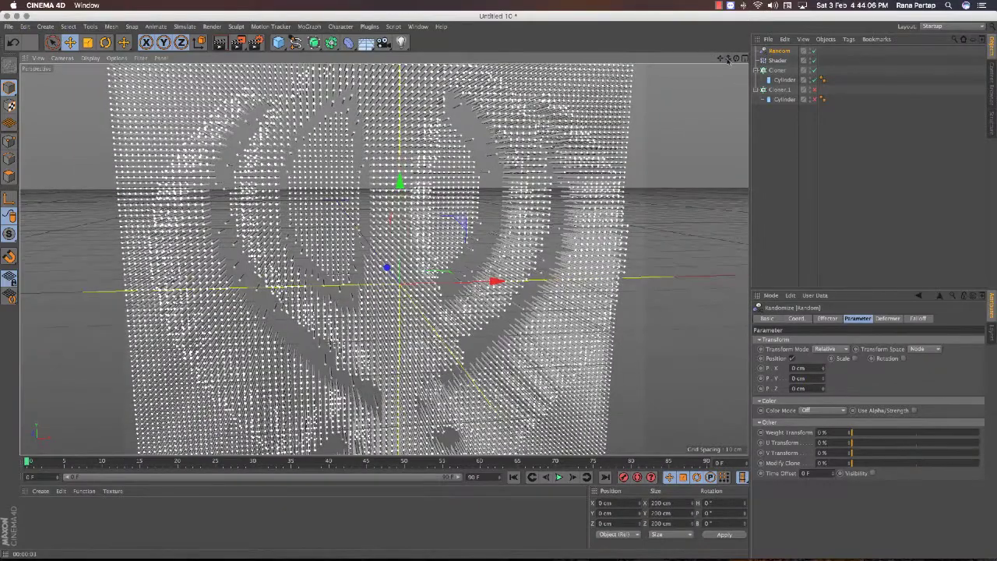
{"action": "left_click_drag", "start_coordinate": [735, 60], "coordinate": [230, 288]}
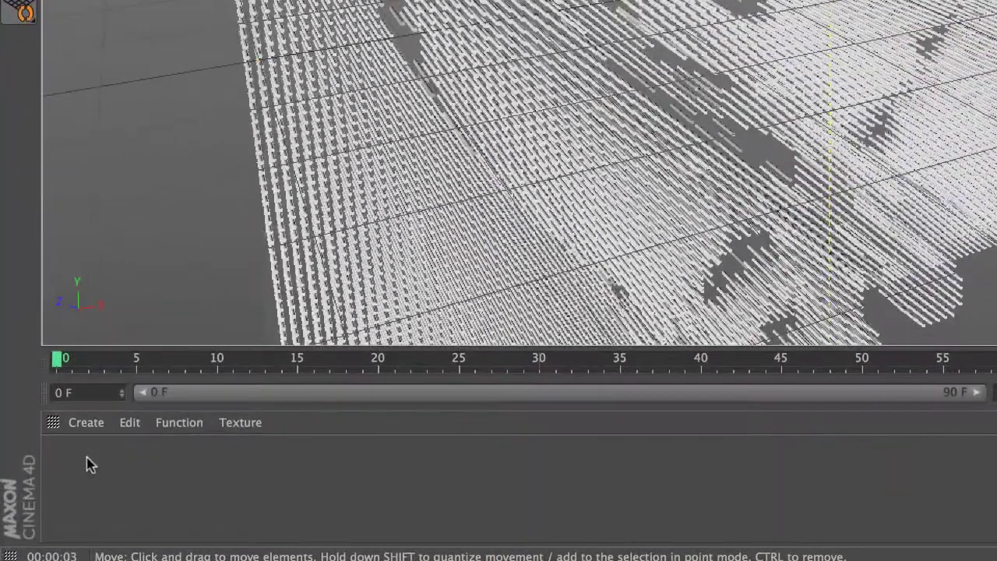
Create a new material with red colour (R 230) and a MoGraph Color Shader texture.
{"action": "double_click", "coordinate": [38, 510]}
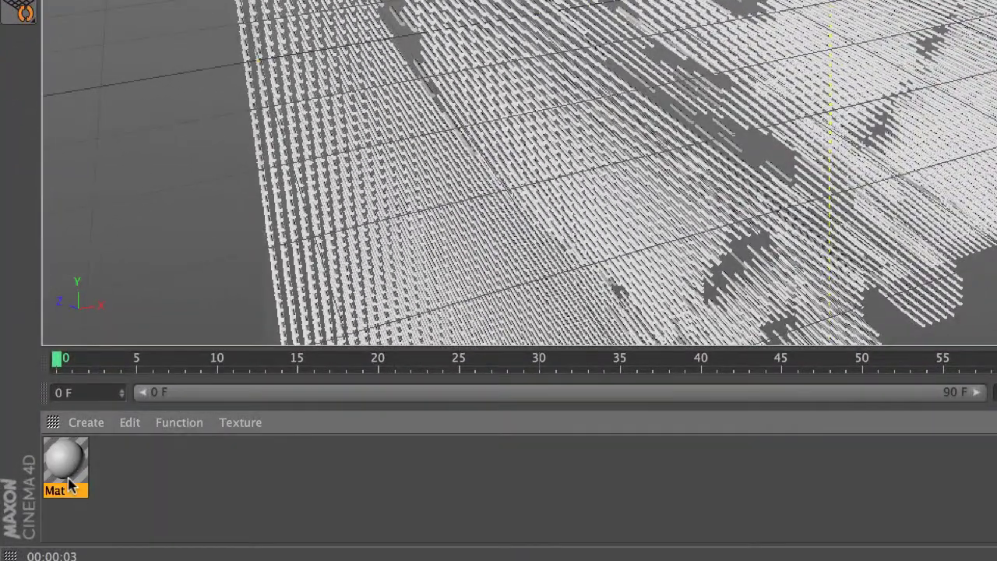
{"action": "double_click", "coordinate": [68, 484]}
{"action": "left_click", "coordinate": [301, 274]}
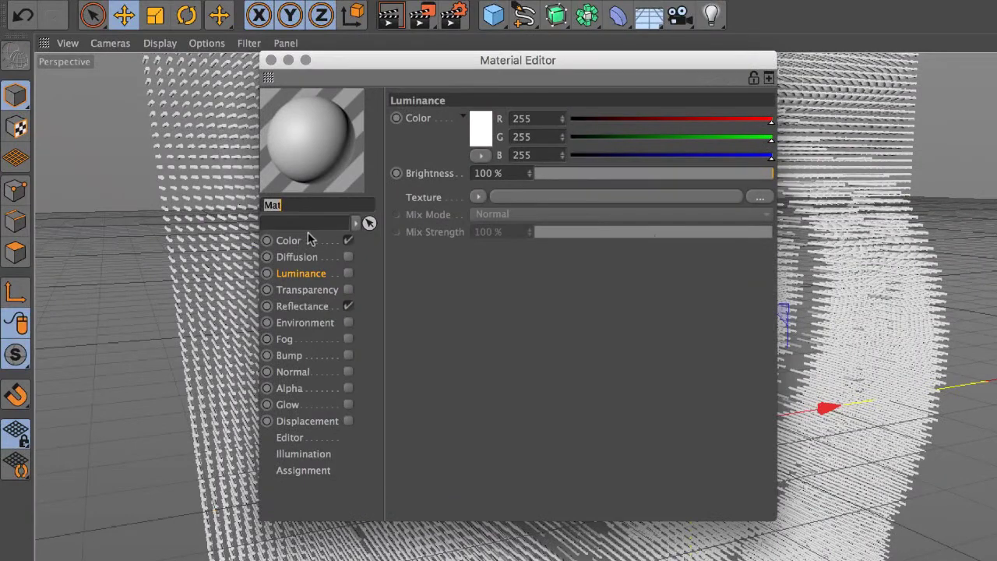
{"action": "left_click", "coordinate": [289, 240]}
{"action": "left_click", "coordinate": [483, 142]}
{"action": "left_click", "coordinate": [493, 100]}
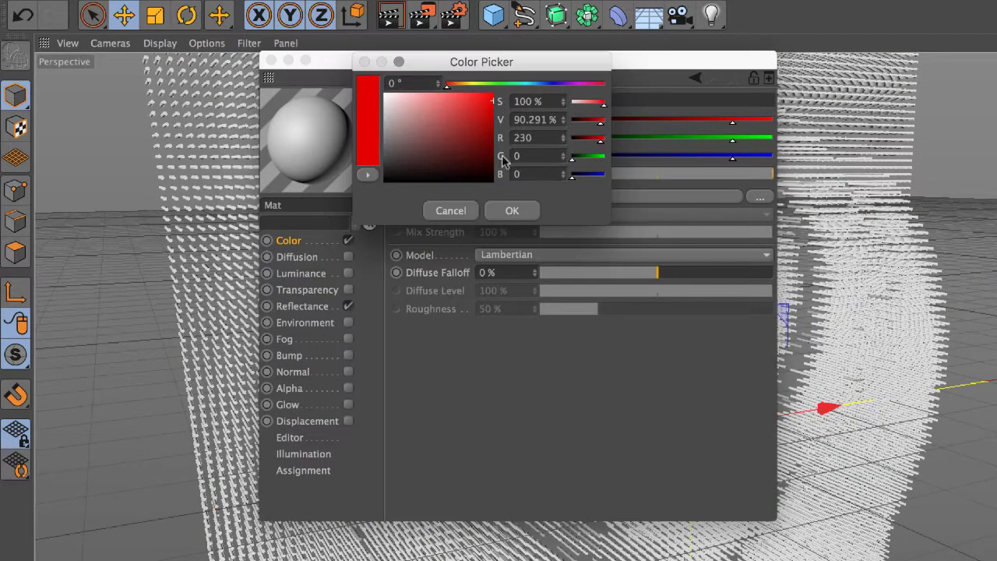
{"action": "left_click", "coordinate": [522, 216]}
{"action": "left_click", "coordinate": [480, 197]}
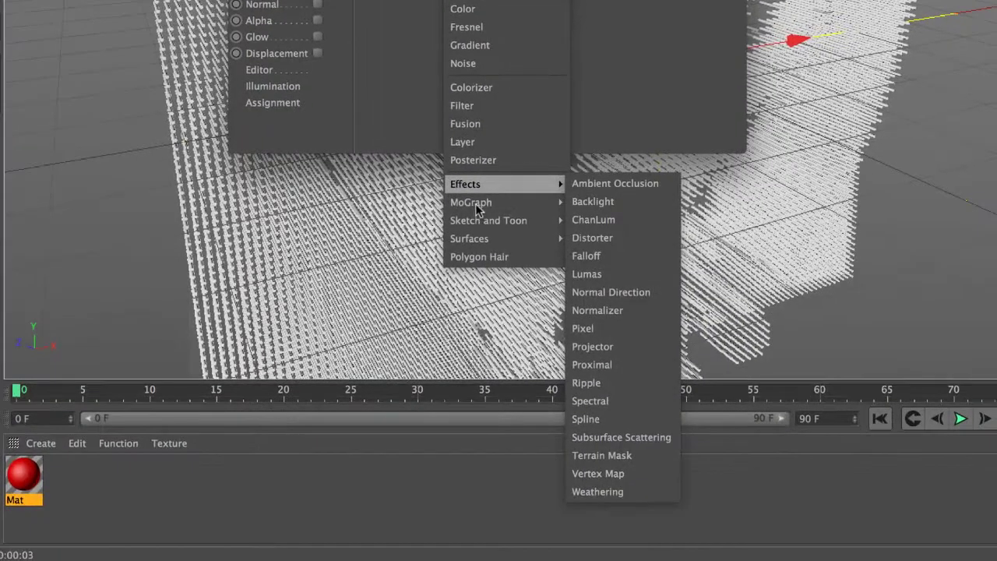
{"action": "mouse_move", "coordinate": [470, 201]}
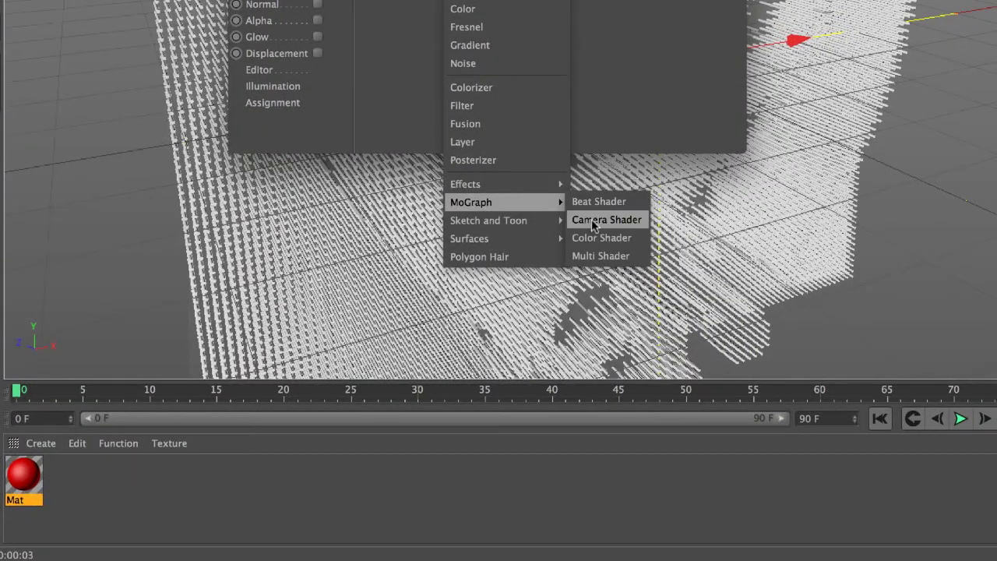
{"action": "left_click", "coordinate": [590, 237]}
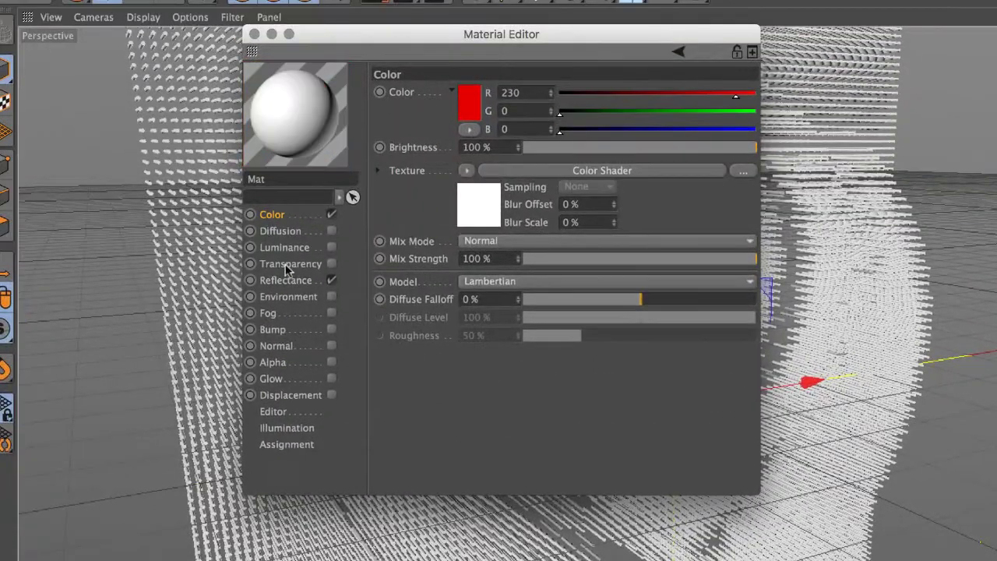
Turn off transparency, set Luminance to 16% and Default Specular to 46%.
{"action": "left_click", "coordinate": [289, 264]}
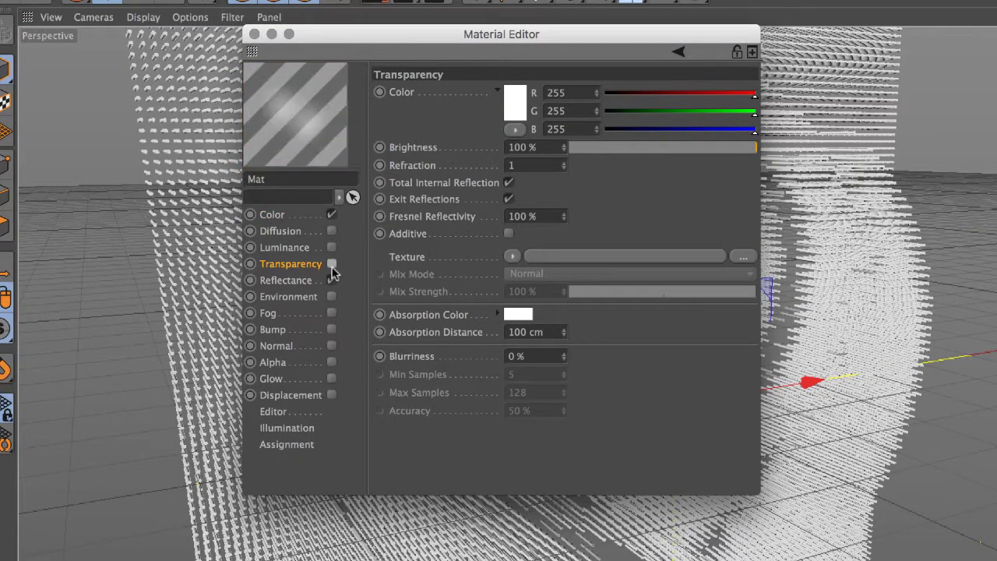
{"action": "left_click", "coordinate": [333, 265]}
{"action": "left_click", "coordinate": [331, 247]}
{"action": "left_click", "coordinate": [556, 147]}
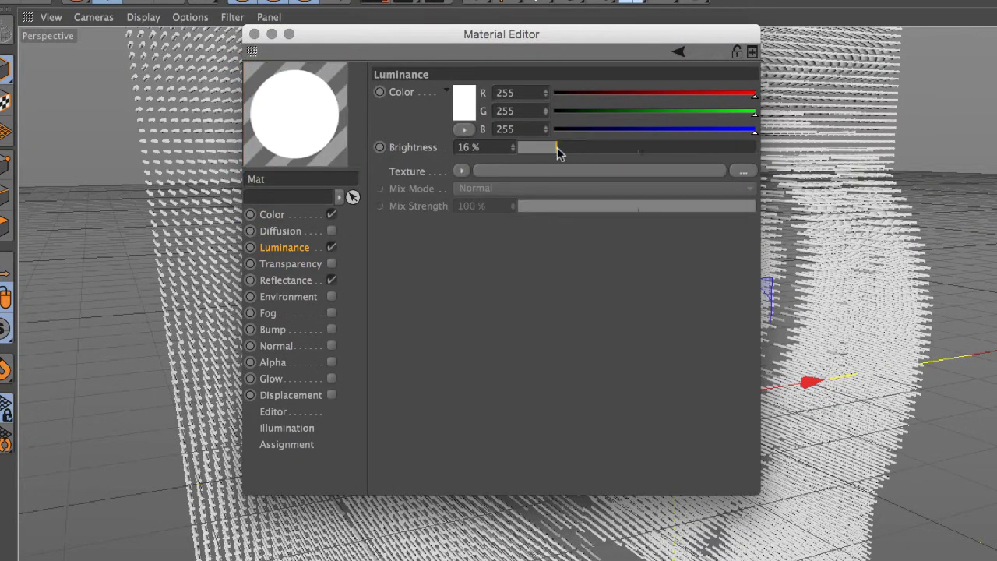
{"action": "left_click", "coordinate": [300, 282]}
{"action": "left_click", "coordinate": [627, 134]}
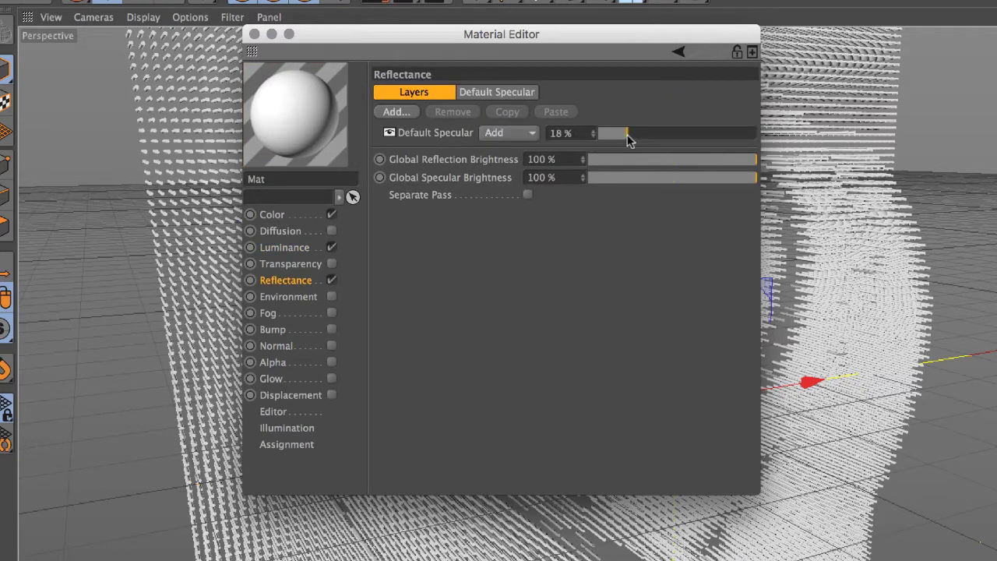
{"action": "left_click_drag", "start_coordinate": [659, 135], "coordinate": [671, 133]}
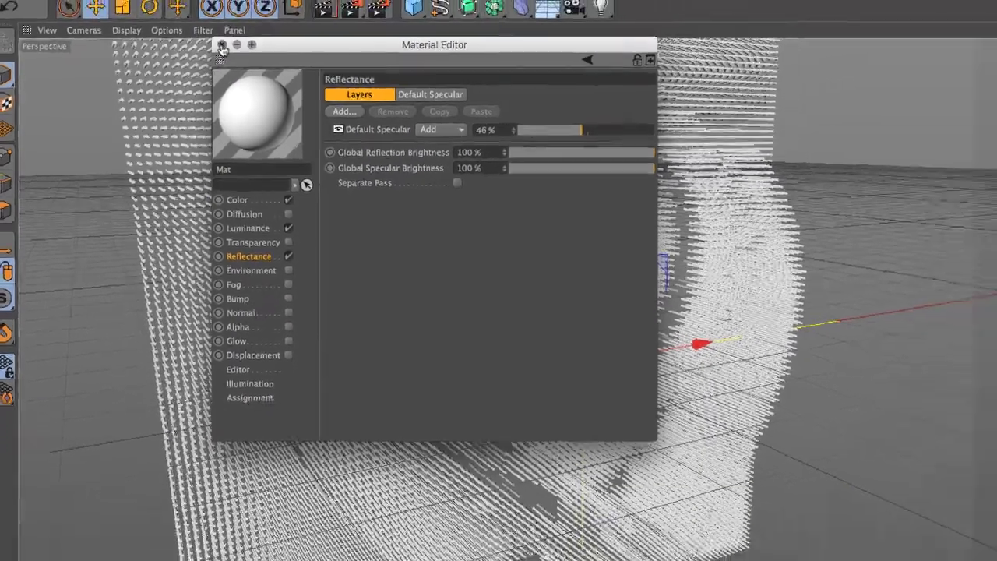
{"action": "left_click", "coordinate": [253, 34]}
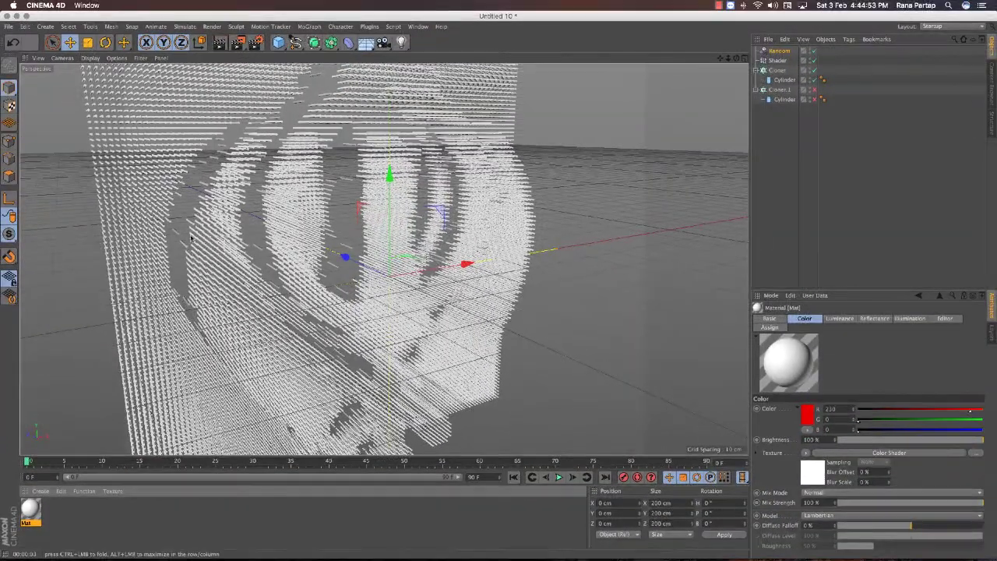
Drop the Mat material onto the Random effector and set its Color Mode to On.
{"action": "left_click_drag", "start_coordinate": [30, 510], "coordinate": [778, 54]}
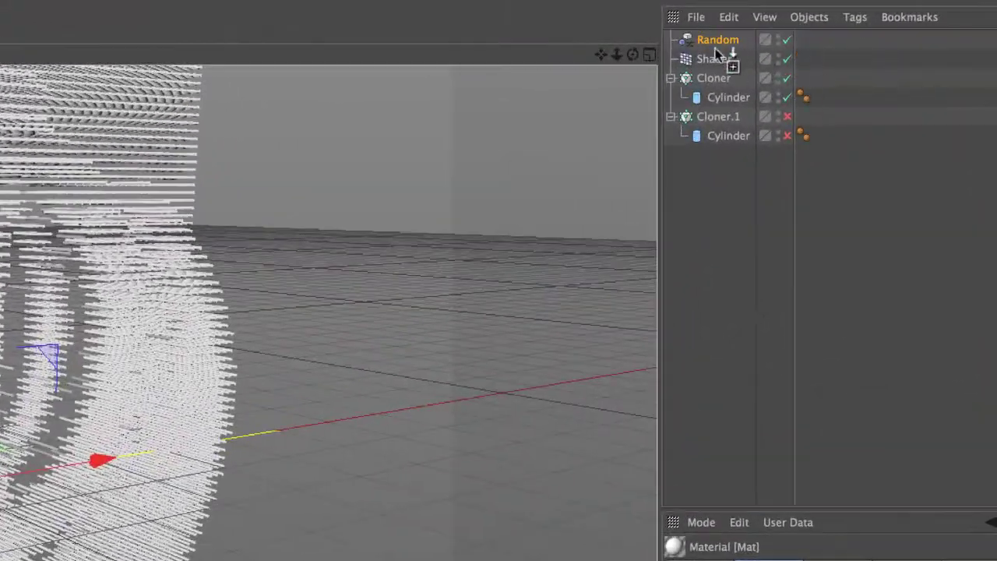
{"action": "left_click_drag", "start_coordinate": [715, 45], "coordinate": [717, 40]}
{"action": "left_click", "coordinate": [717, 40]}
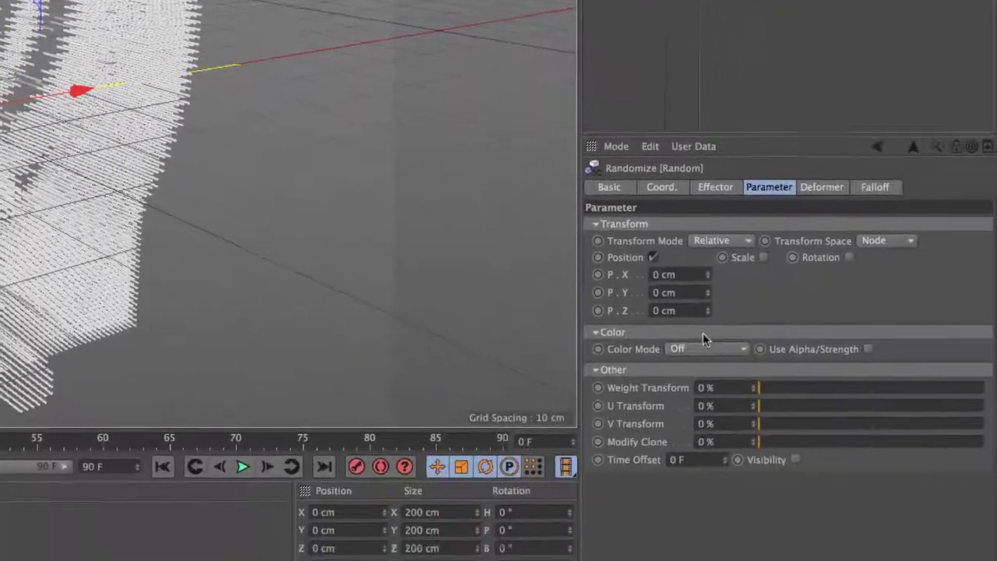
{"action": "left_click", "coordinate": [690, 300]}
{"action": "left_click", "coordinate": [682, 326]}
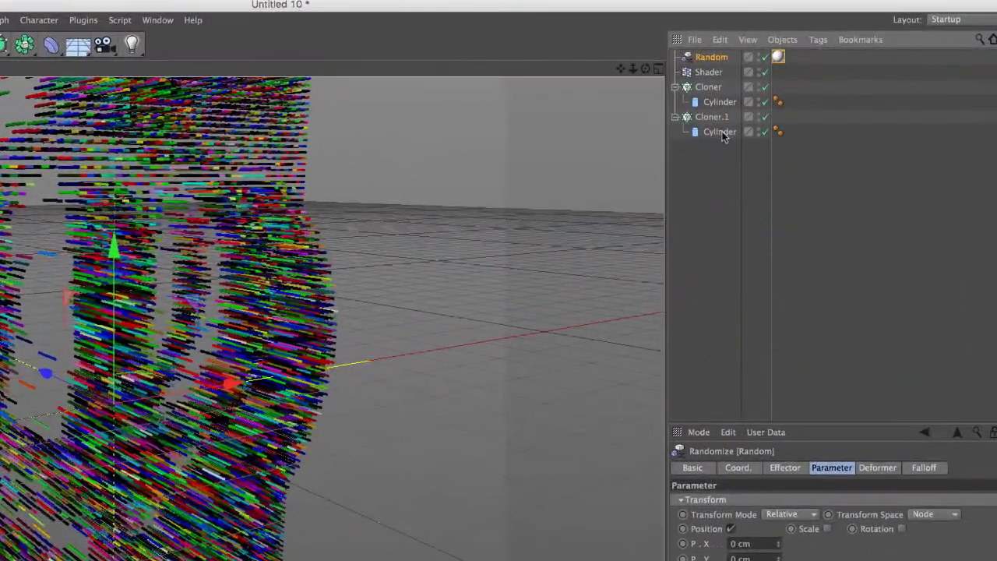
Disable the Shader effector on Cloner.1 and render a preview of the embossed logo.
{"action": "left_click", "coordinate": [780, 91]}
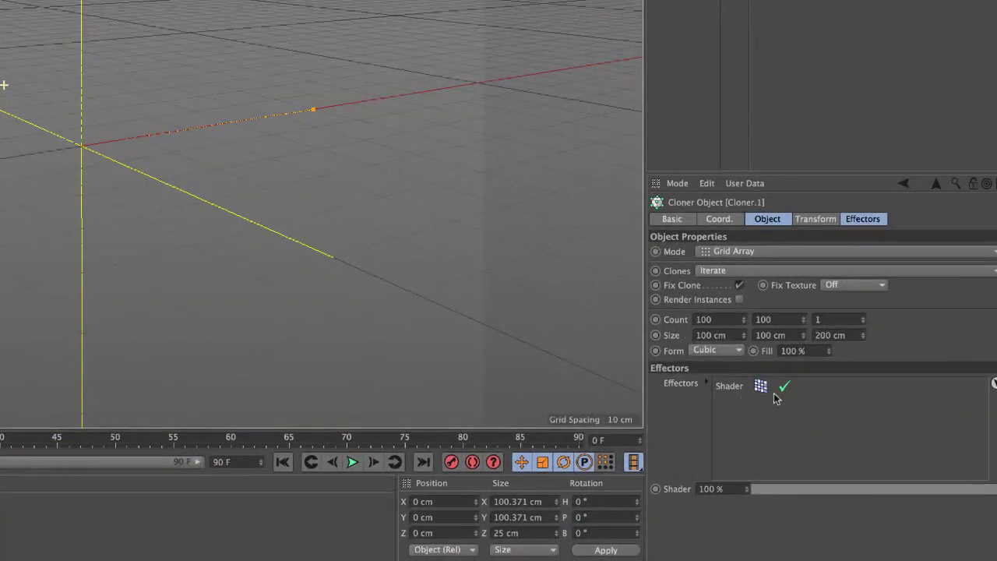
{"action": "left_click", "coordinate": [783, 387]}
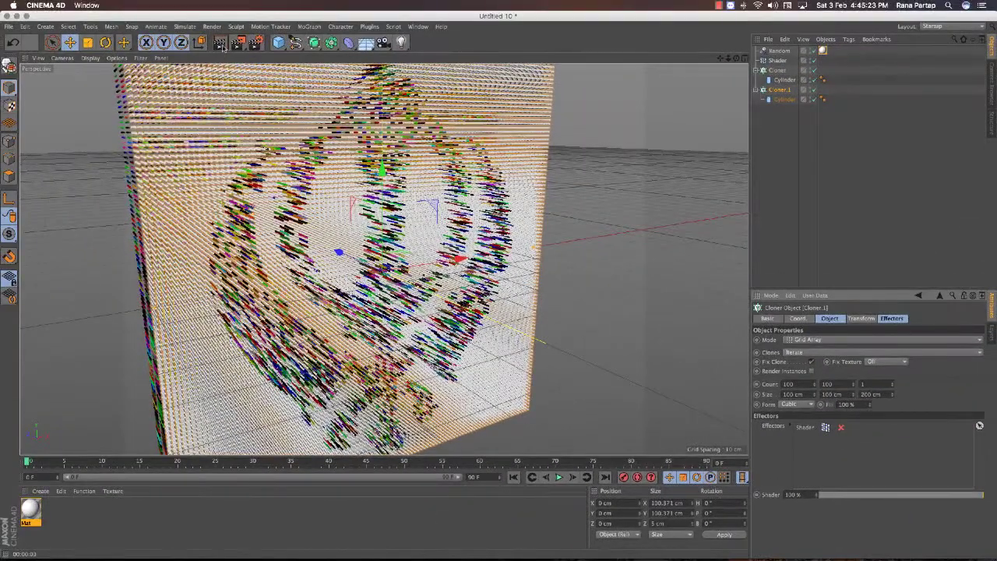
{"action": "left_click", "coordinate": [220, 43]}
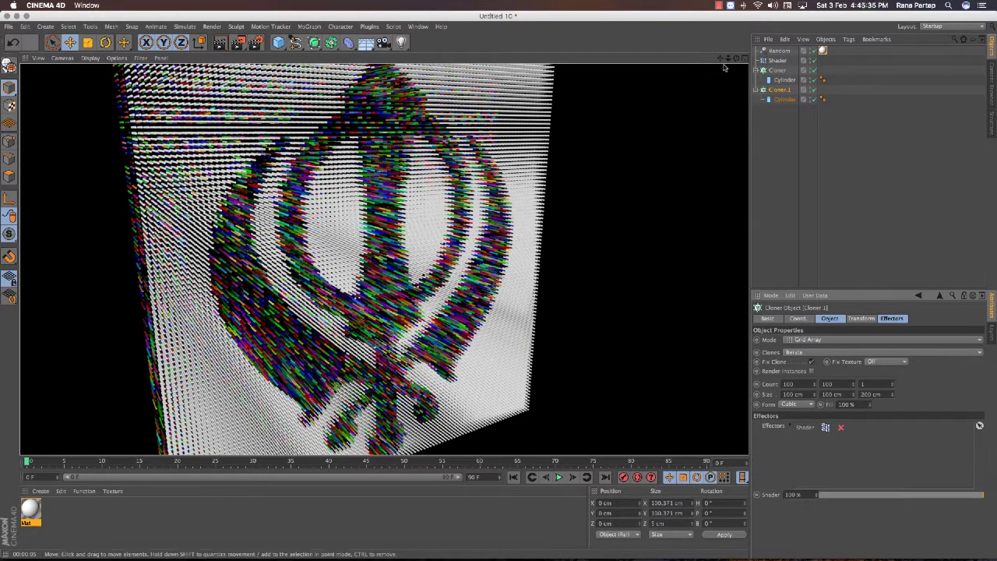
{"action": "mouse_move", "coordinate": [736, 57]}
{"action": "left_mouse_down"}
{"action": "mouse_move", "coordinate": [724, 71]}
{"action": "mouse_move", "coordinate": [683, 61]}
{"action": "left_mouse_up"}
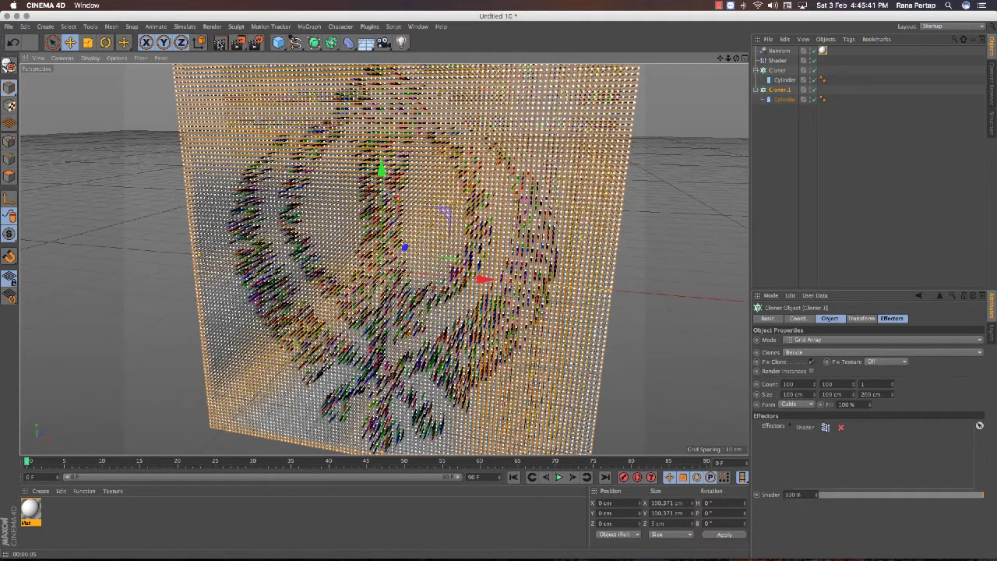
{"action": "left_click", "coordinate": [179, 99]}
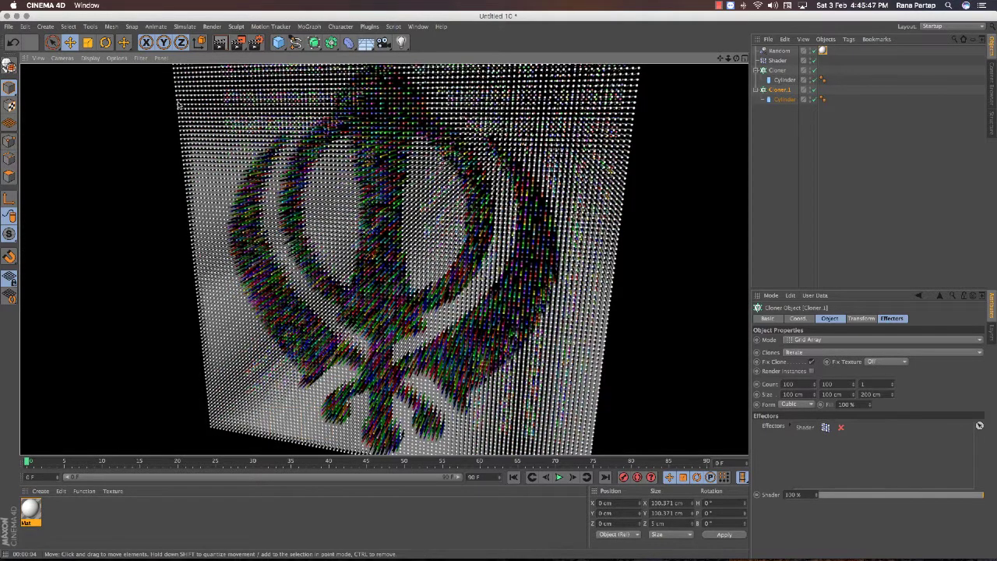
{"action": "left_click", "coordinate": [179, 106]}
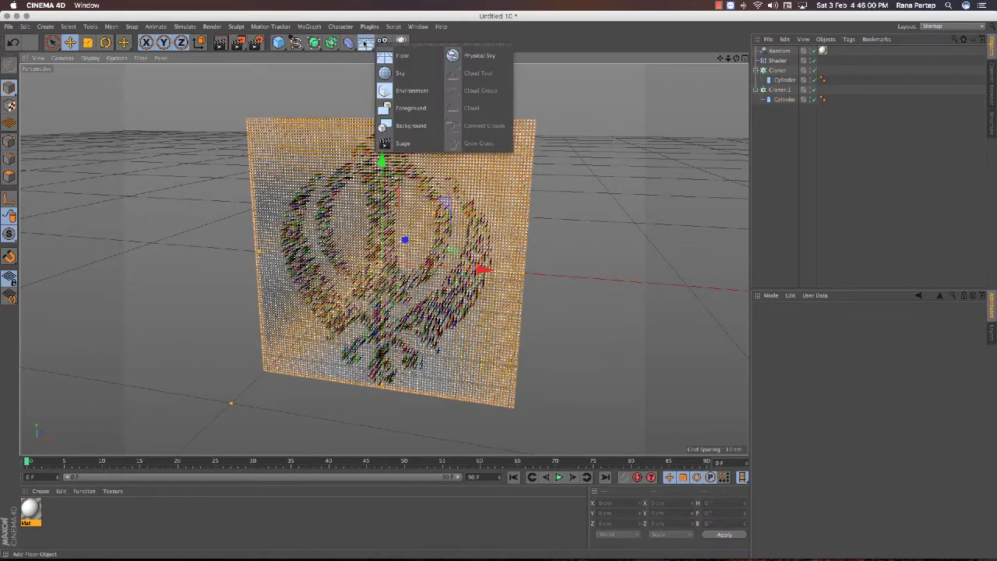
Add a Floor, lower it on Y beneath the Khanda clone wall, and add a Physical Sky.
{"action": "left_click_drag", "start_coordinate": [366, 42], "coordinate": [411, 55]}
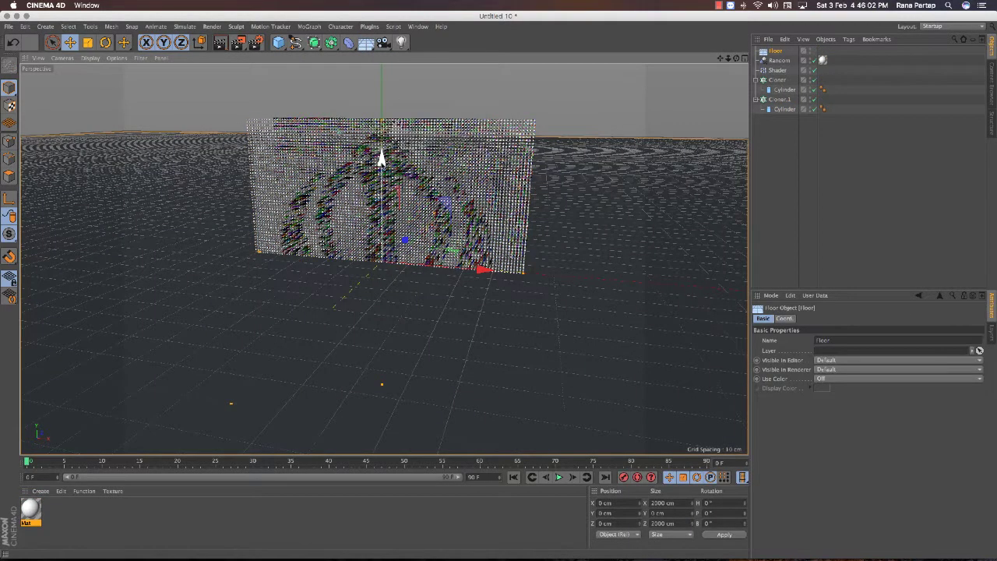
{"action": "left_click_drag", "start_coordinate": [381, 160], "coordinate": [373, 293]}
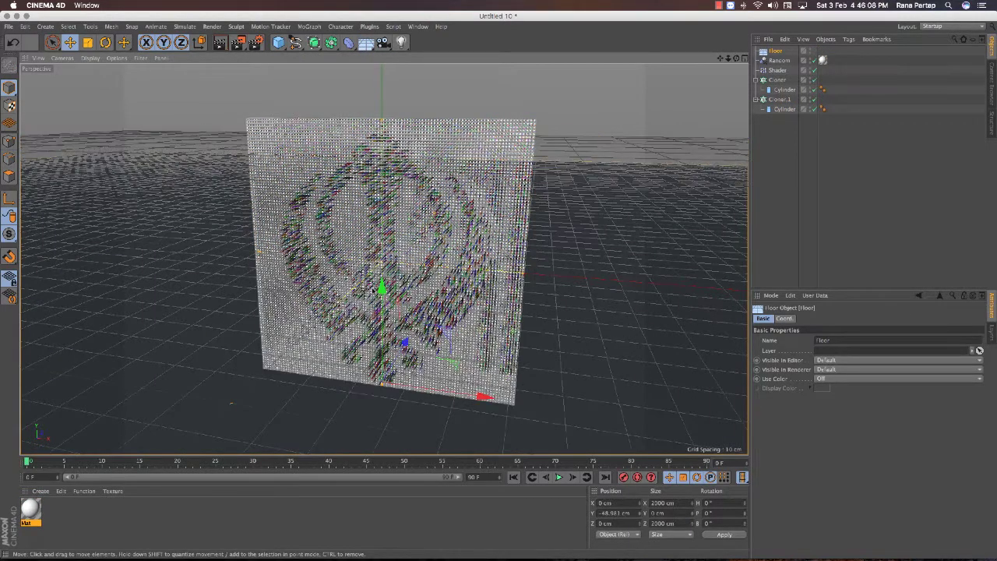
{"action": "left_click_drag", "start_coordinate": [365, 42], "coordinate": [452, 55]}
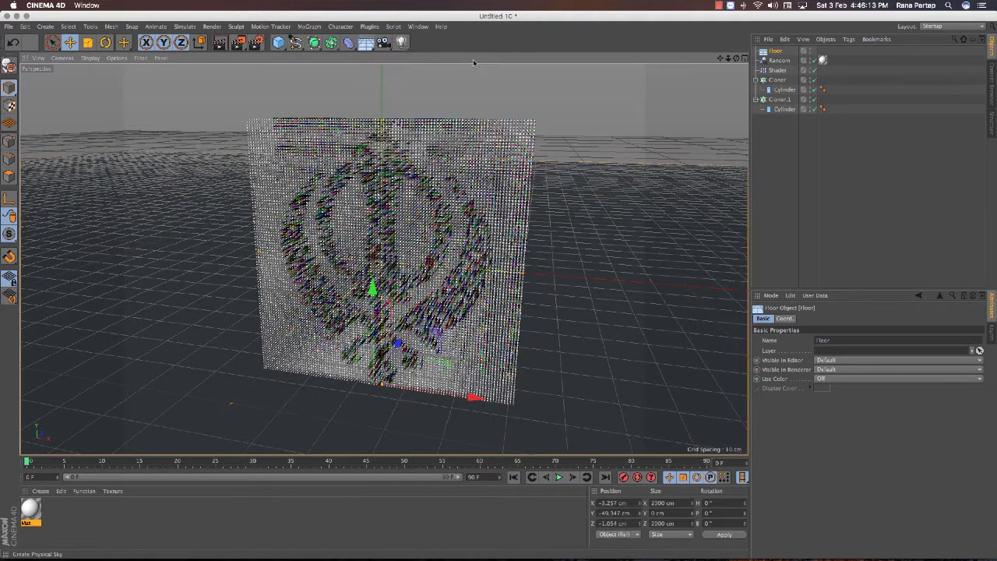
{"action": "left_click", "coordinate": [219, 47]}
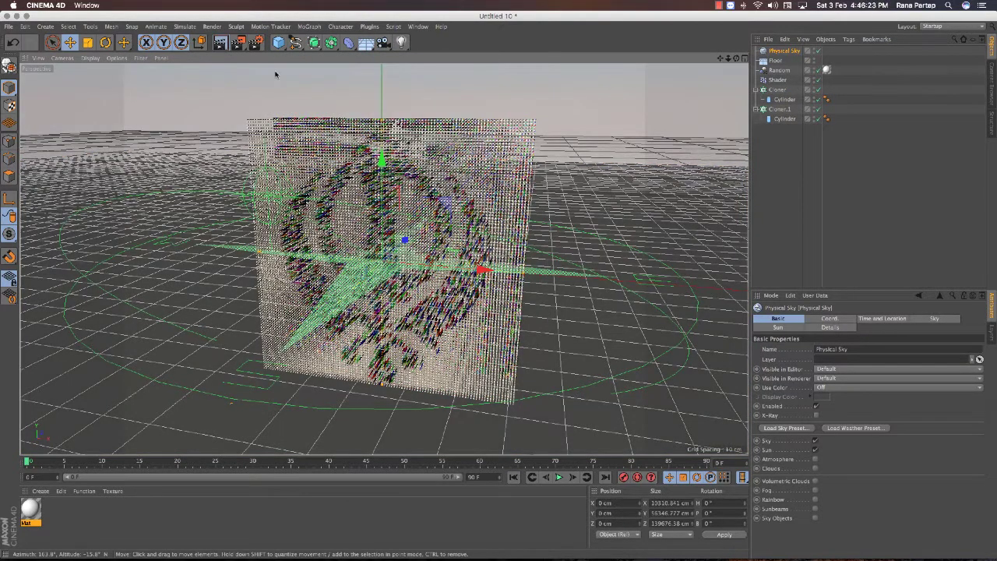